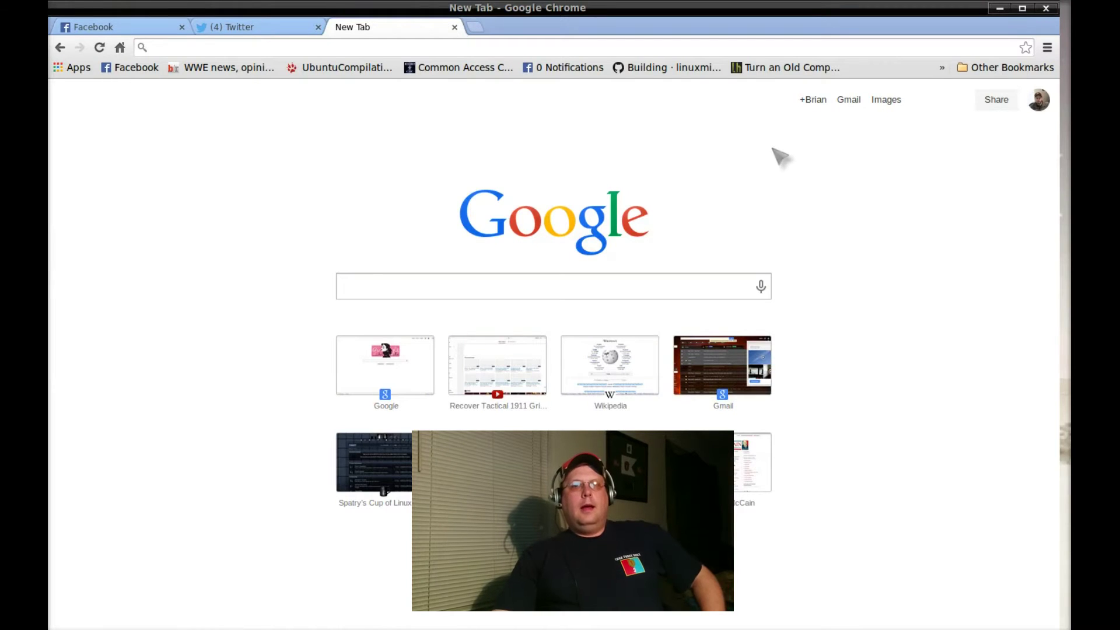
# - Load the CUPS 1.7rc1 home page at localhost:631 in the Chrome tab
pyautogui.press('F5')
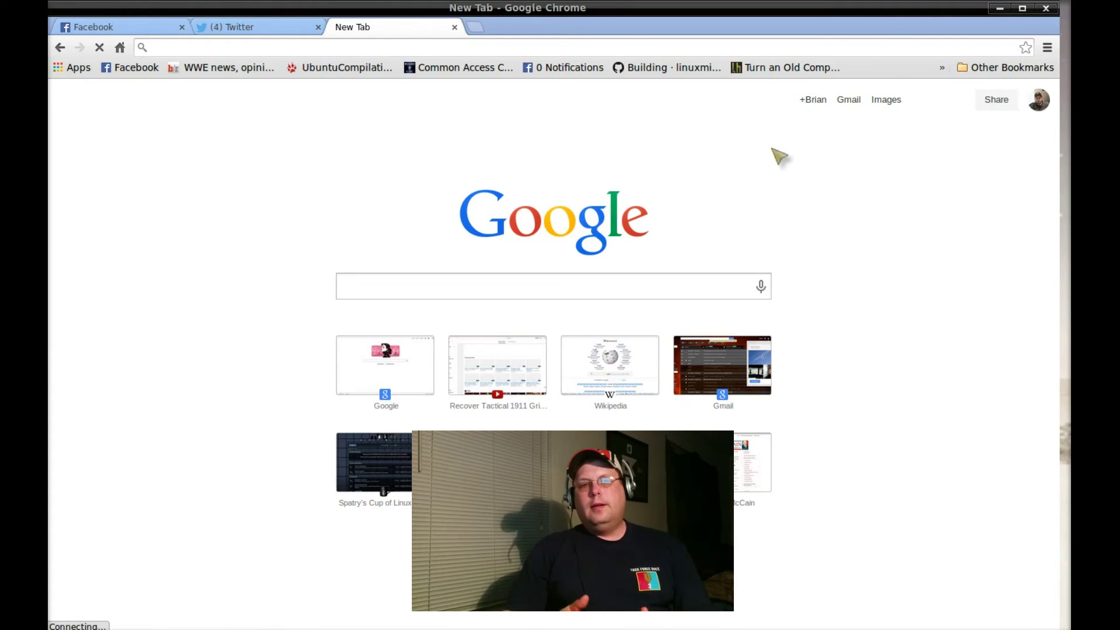
pyautogui.click(461, 48)
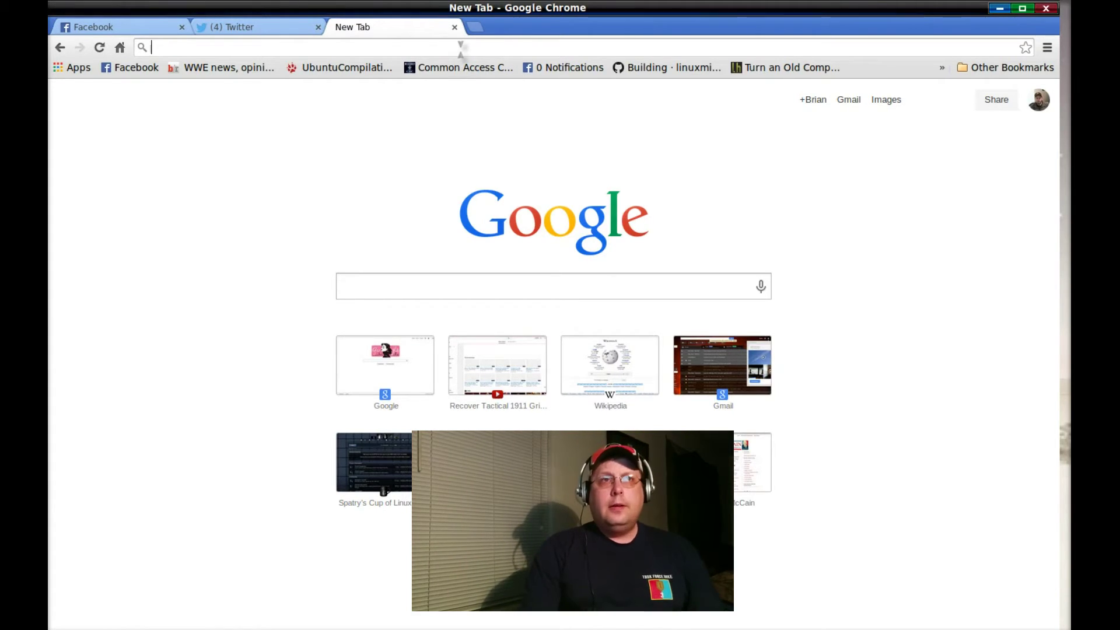
pyautogui.write('l')
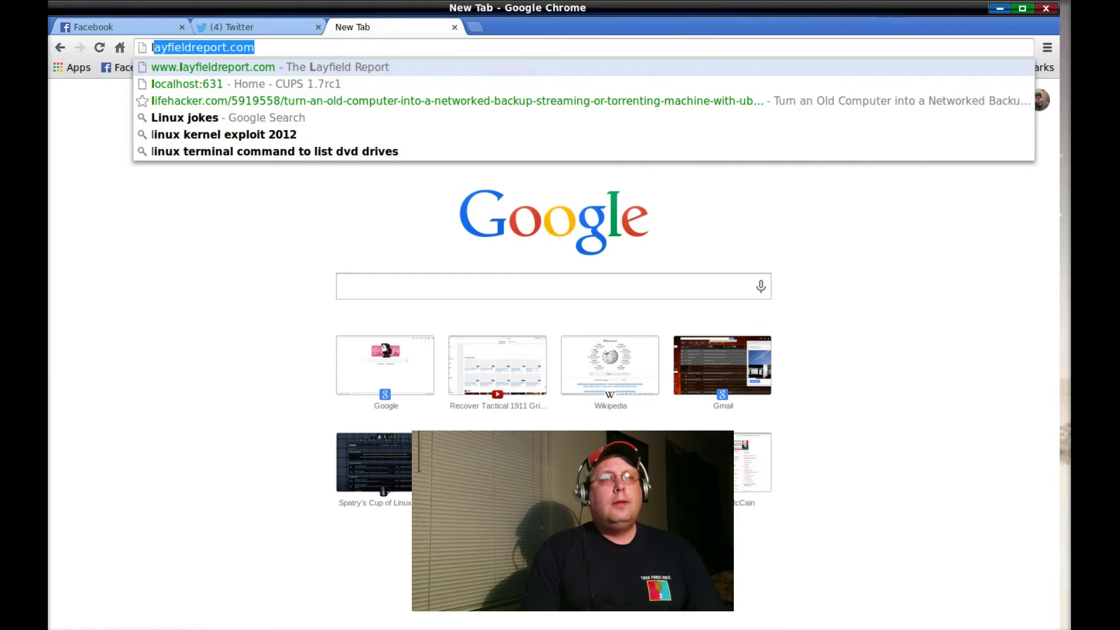
pyautogui.write('oc')
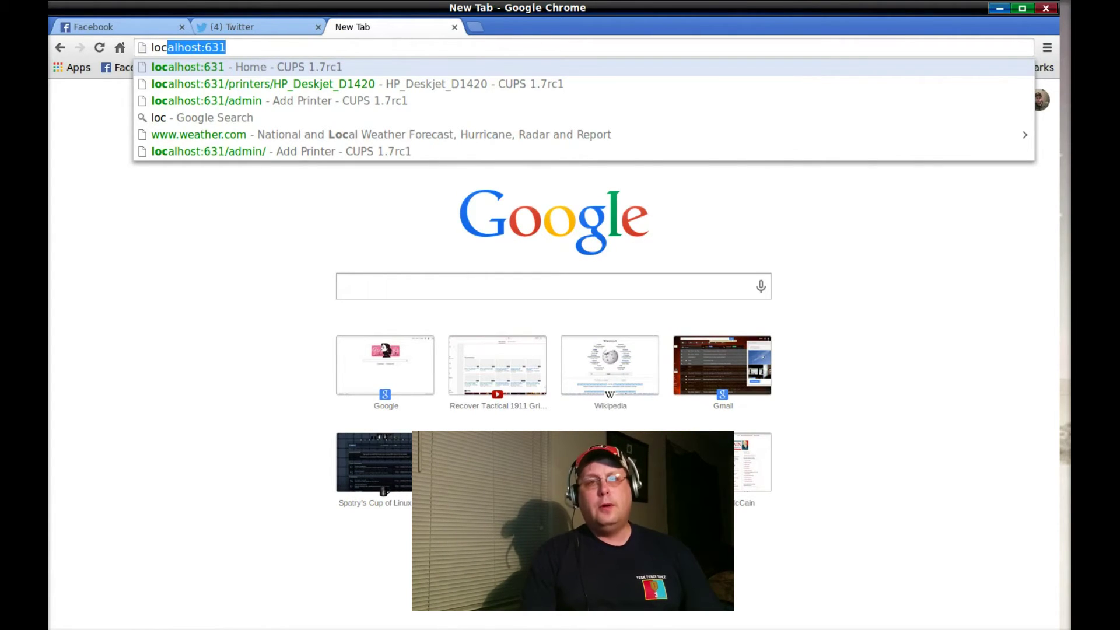
pyautogui.press('Escape')
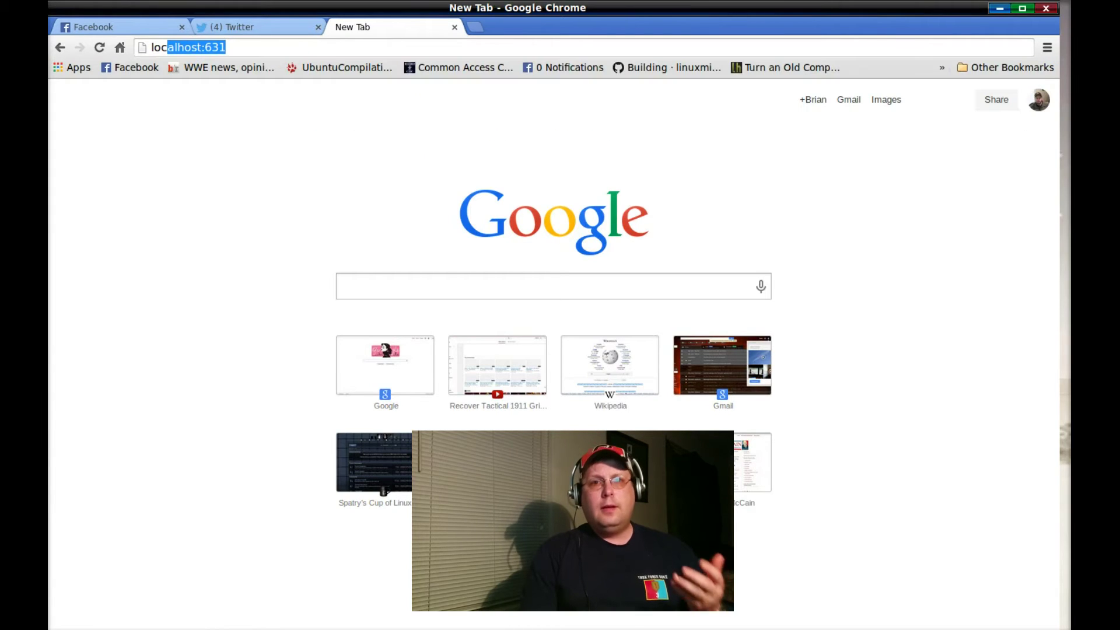
pyautogui.press('Return')
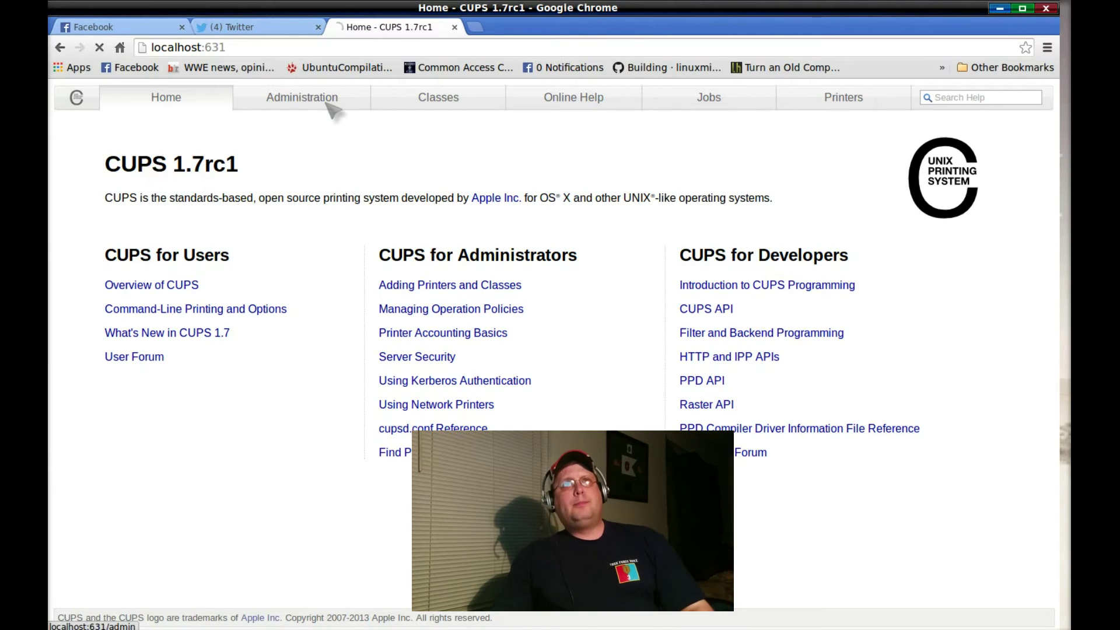
# - From Administration, start adding a printer with the 'Windows Printer via SAMBA' connection
pyautogui.click(327, 105)
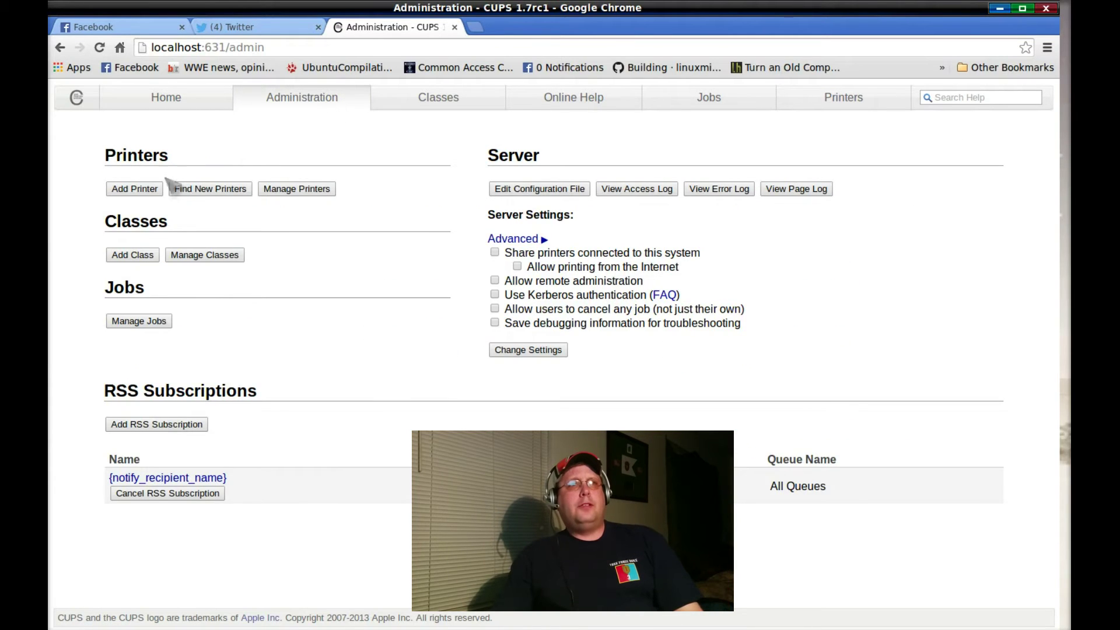
pyautogui.click(135, 189)
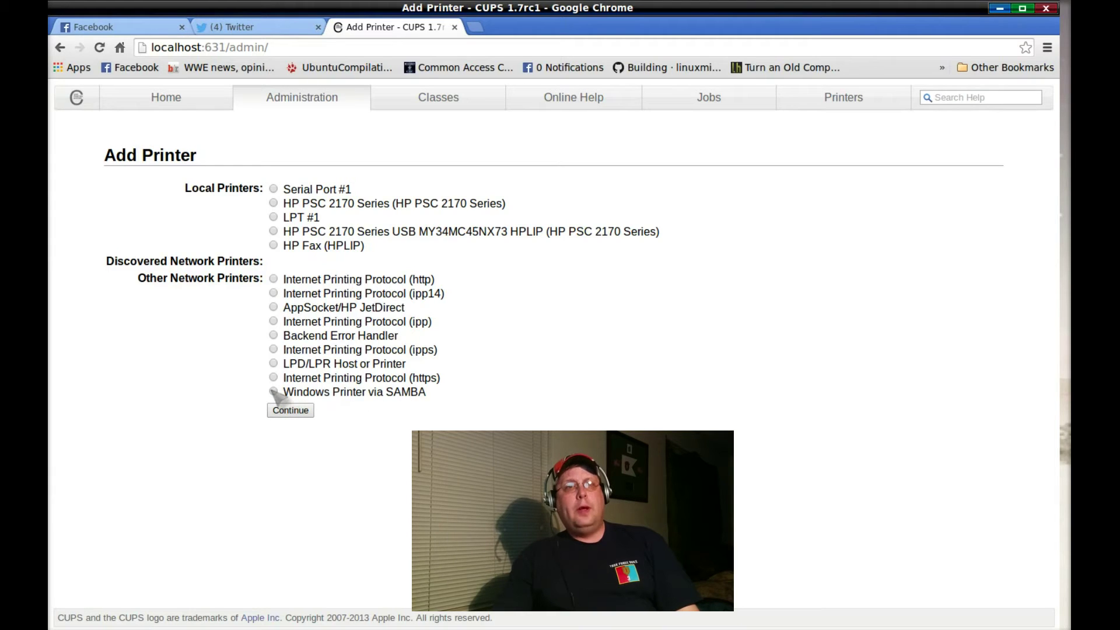
pyautogui.click(273, 391)
pyautogui.click(290, 410)
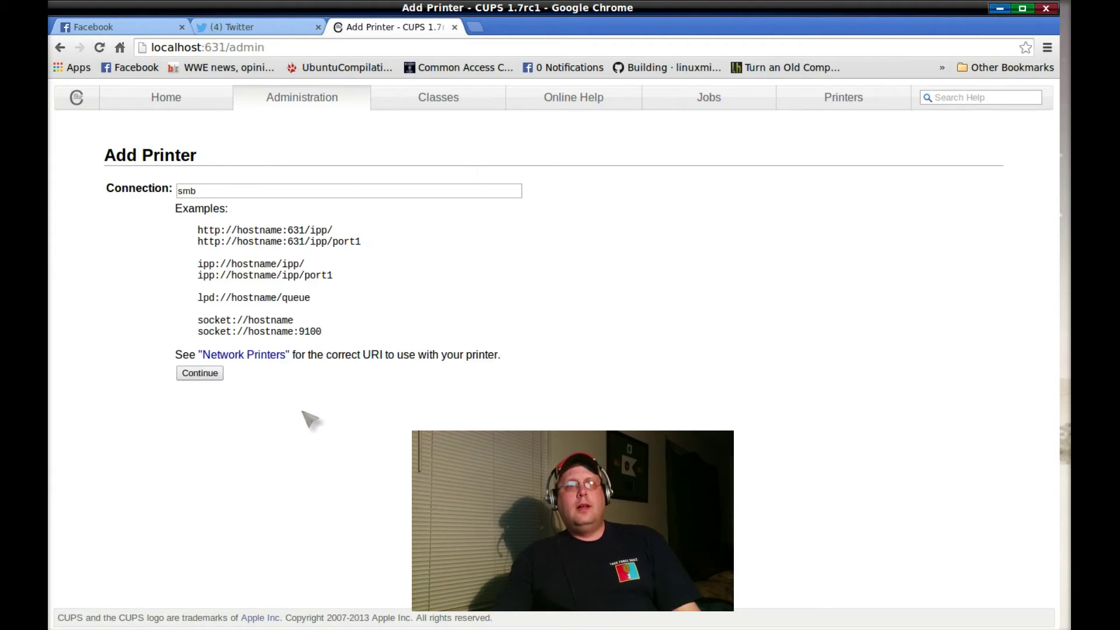
# - Enter the example address smb://workgroup/yourshare/printername in Connection, then begin erasing it
pyautogui.click(253, 191)
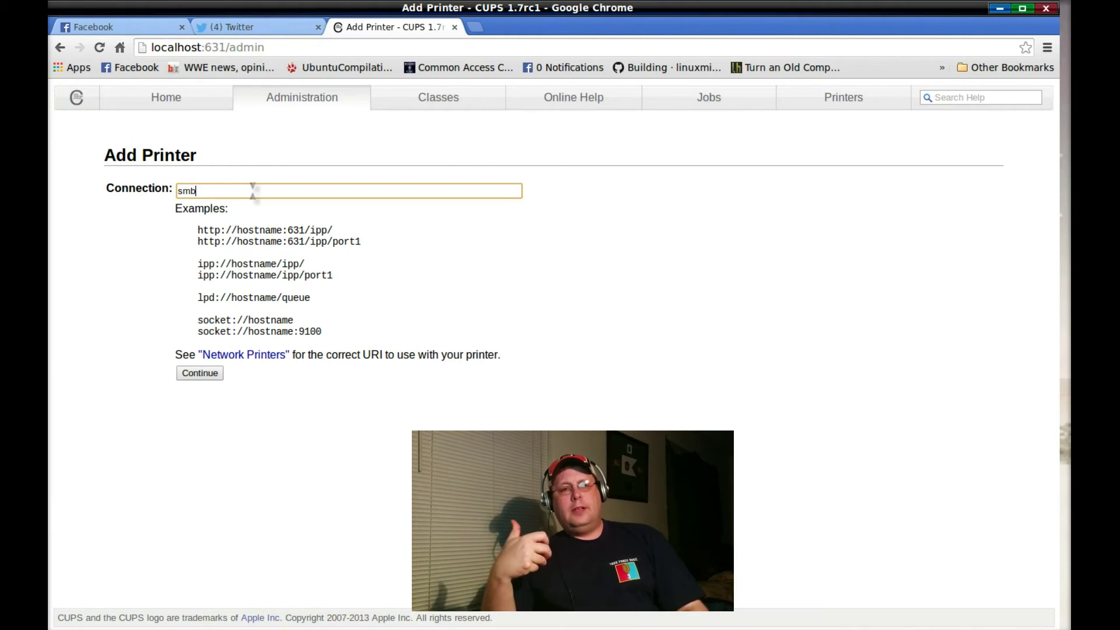
pyautogui.write(':')
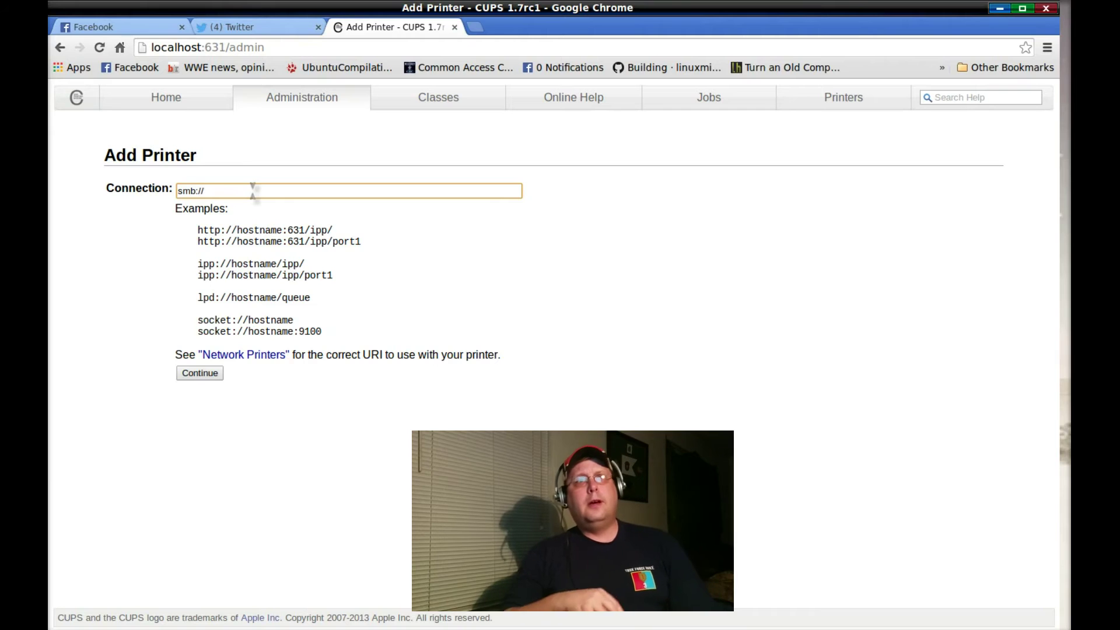
pyautogui.write('//')
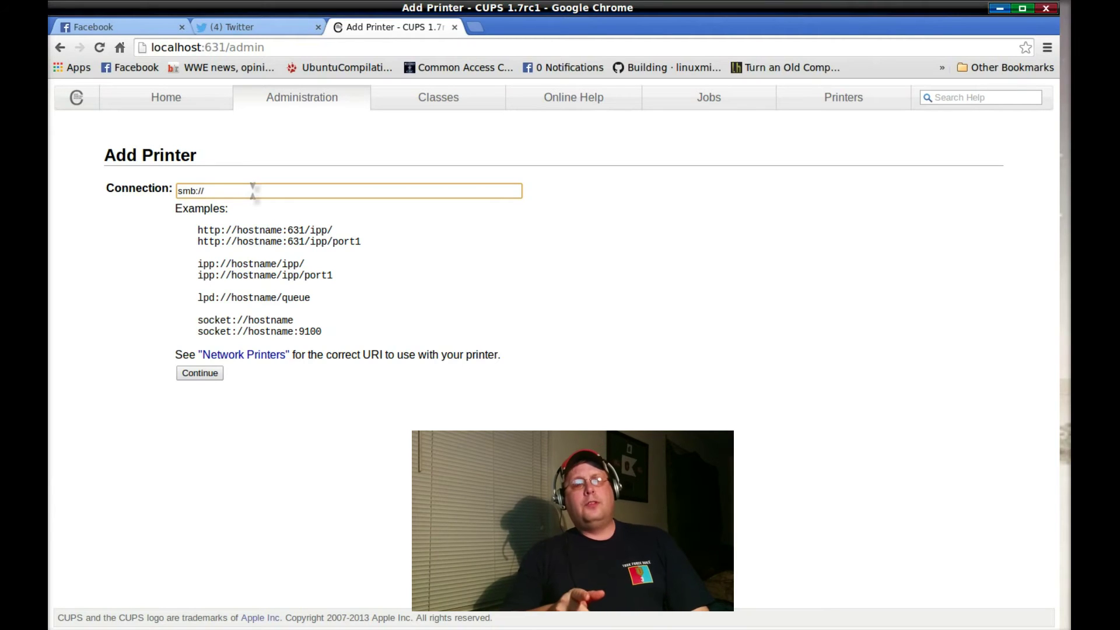
pyautogui.write('w')
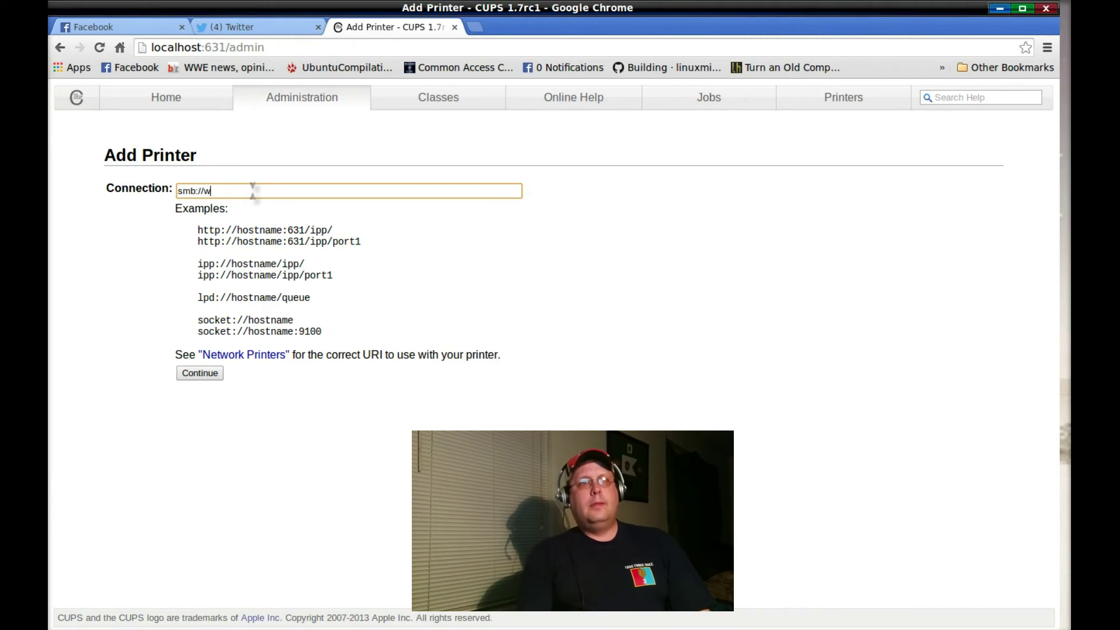
pyautogui.write('orkgrou')
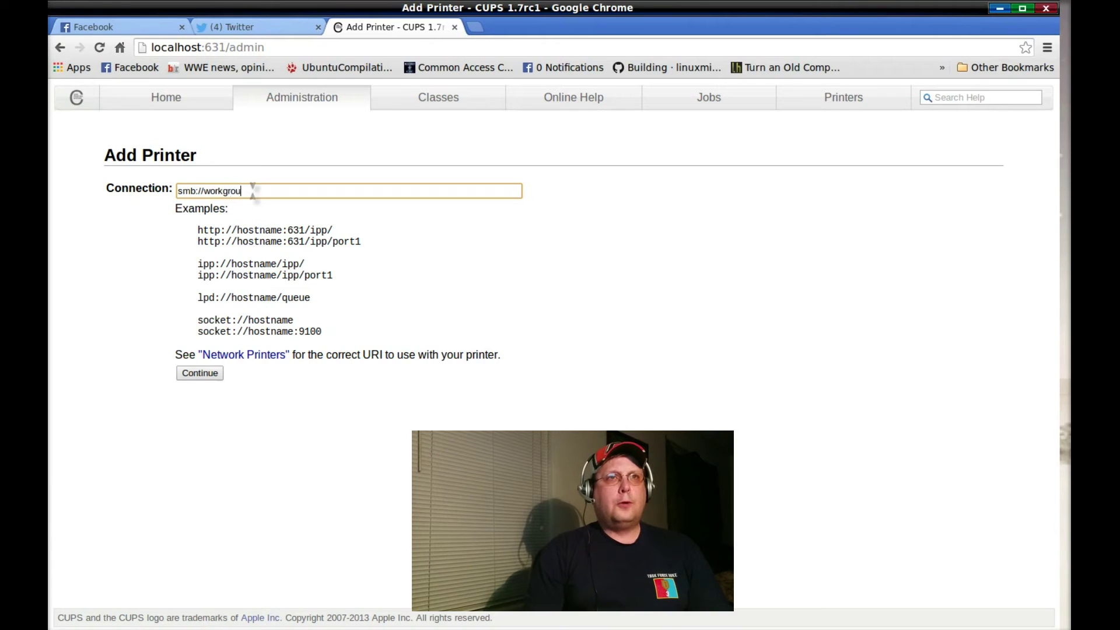
pyautogui.write('p/')
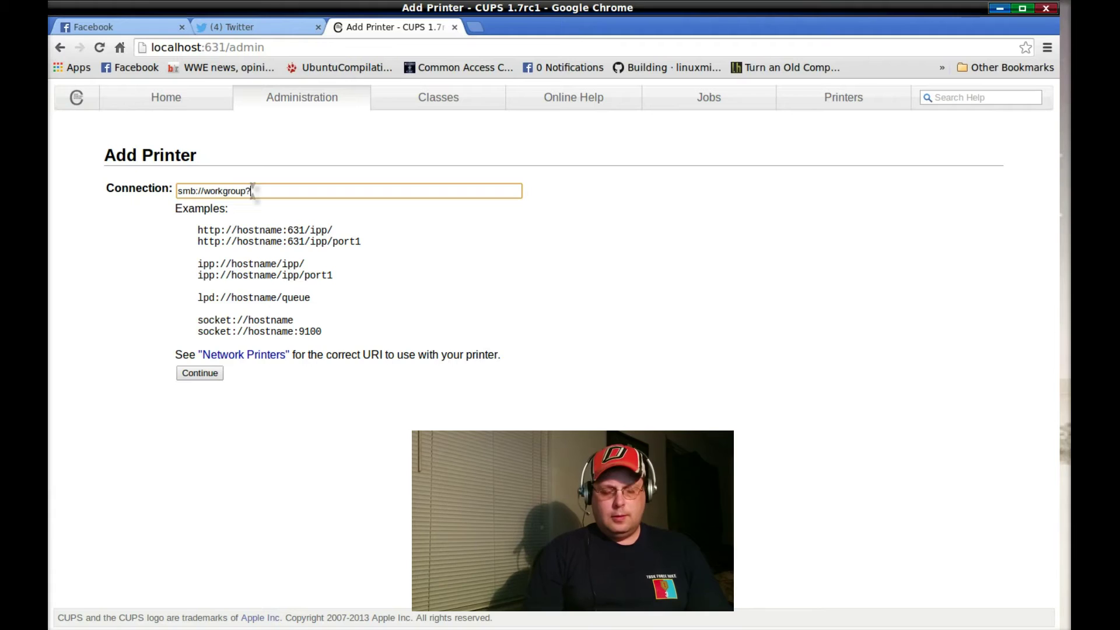
pyautogui.write('your')
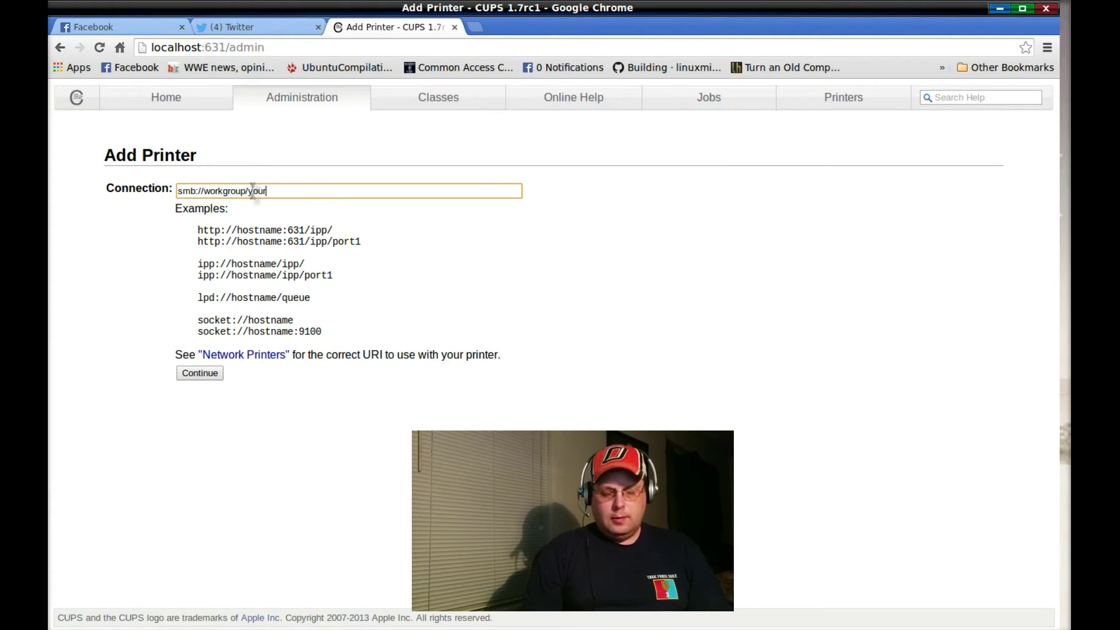
pyautogui.write('share/')
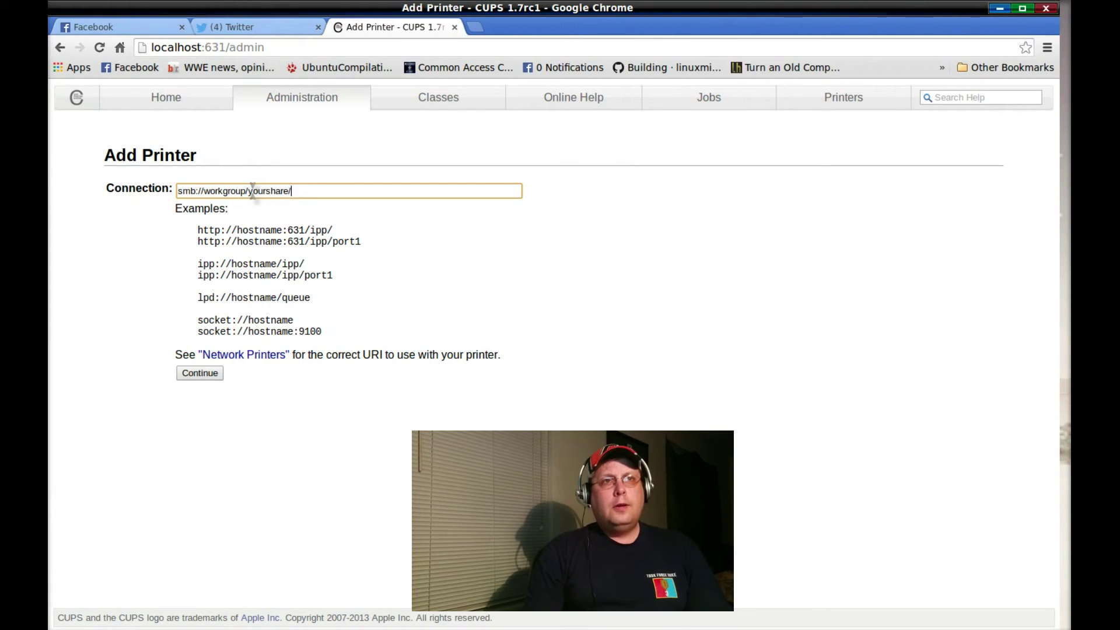
pyautogui.write('printer')
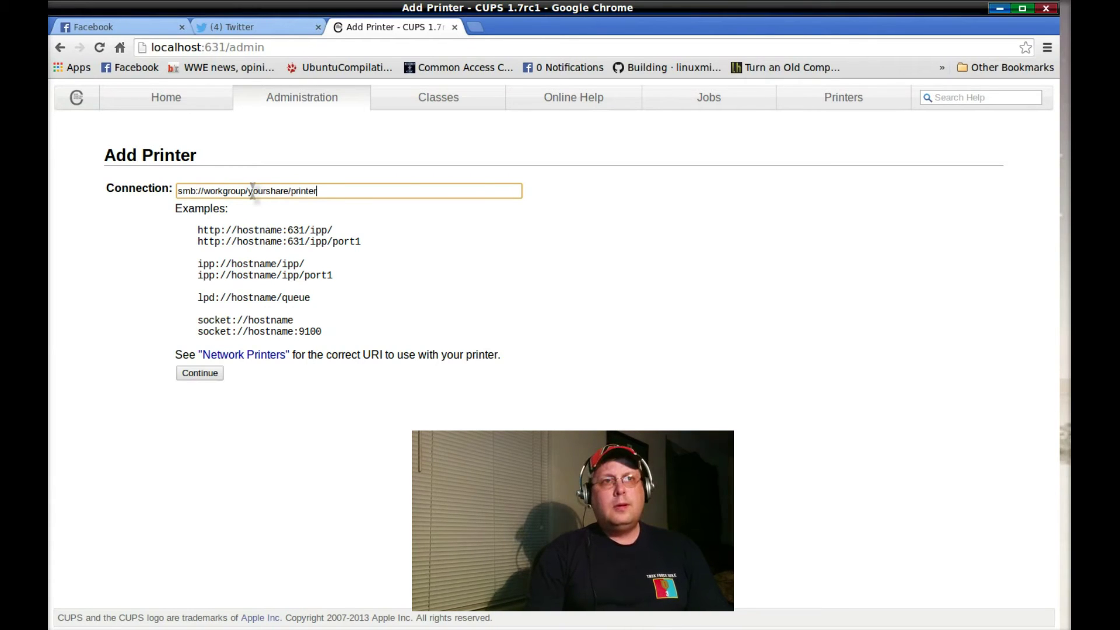
pyautogui.write('name')
pyautogui.press('BackSpace')
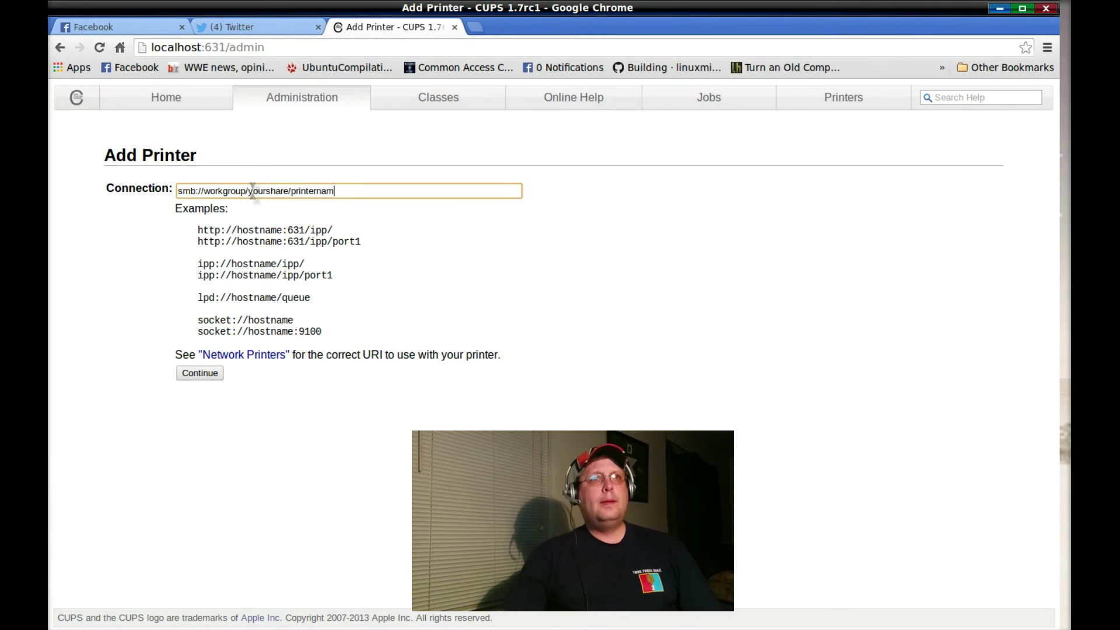
# - Replace the example with the connection address smb://172.31.1.5/Deskjet_D1400
pyautogui.press('BackSpace')
pyautogui.press('BackSpace')
pyautogui.press('BackSpace')
pyautogui.press('BackSpace')
pyautogui.press('BackSpace')
pyautogui.press('BackSpace')
pyautogui.press('BackSpace')
pyautogui.press('BackSpace')
pyautogui.press('BackSpace')
pyautogui.press('BackSpace')
pyautogui.press('BackSpace')
pyautogui.press('BackSpace')
pyautogui.press('BackSpace')
pyautogui.press('BackSpace')
pyautogui.press('BackSpace')
pyautogui.press('BackSpace')
pyautogui.press('BackSpace')
pyautogui.press('BackSpace')
pyautogui.press('BackSpace')
pyautogui.press('BackSpace')
pyautogui.press('BackSpace')
pyautogui.press('BackSpace')
pyautogui.press('BackSpace')
pyautogui.press('BackSpace')
pyautogui.press('BackSpace')
pyautogui.press('BackSpace')
pyautogui.press('BackSpace')
pyautogui.press('BackSpace')
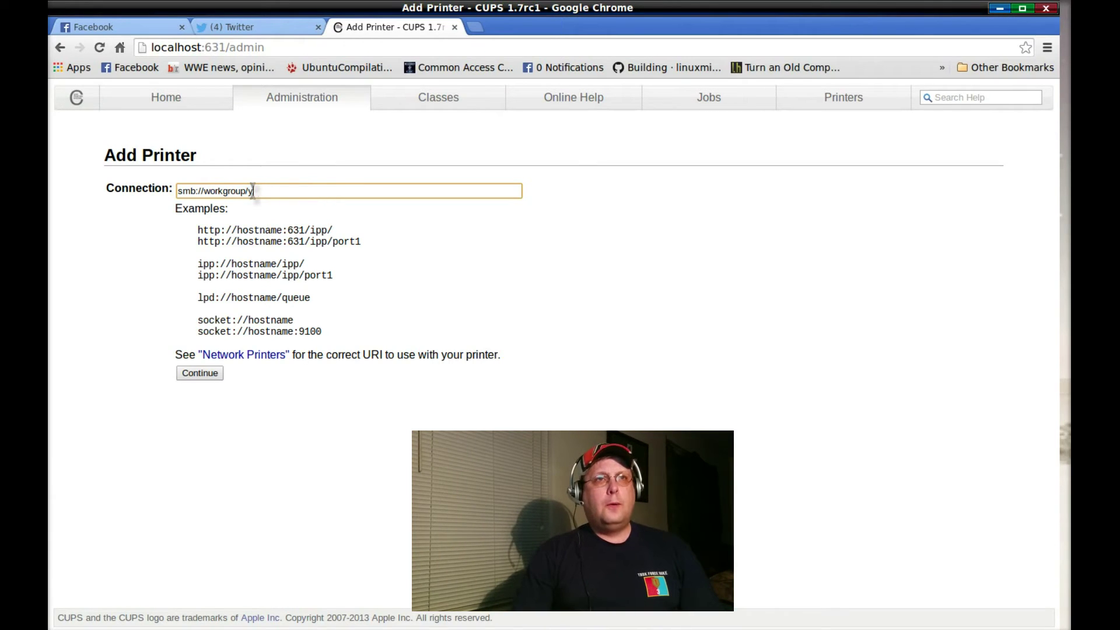
pyautogui.press('BackSpace')
pyautogui.press('BackSpace')
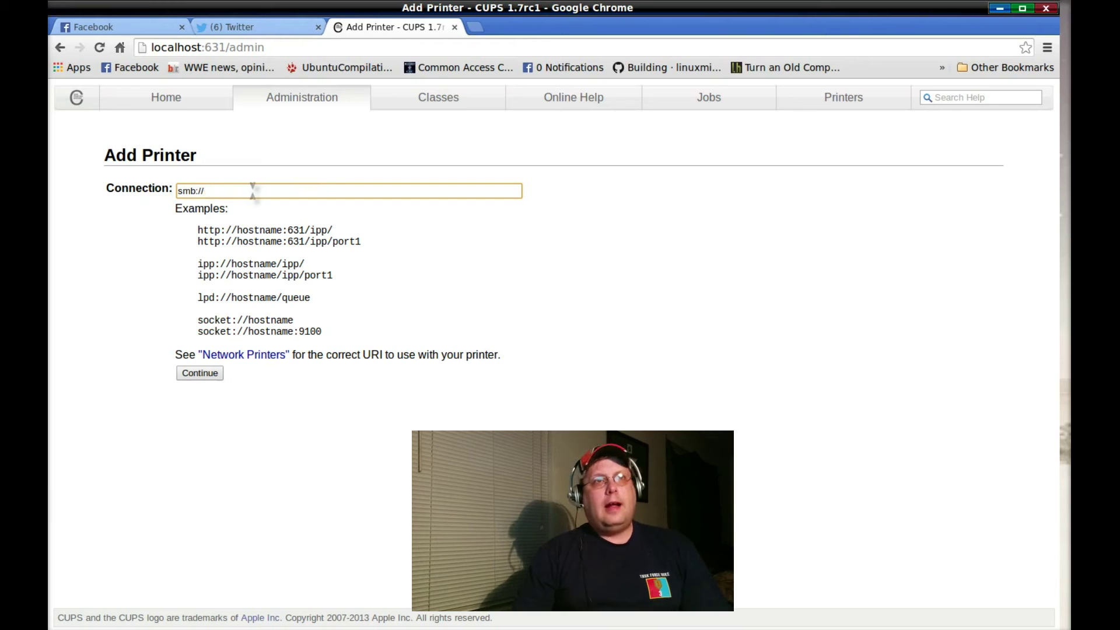
pyautogui.write('17')
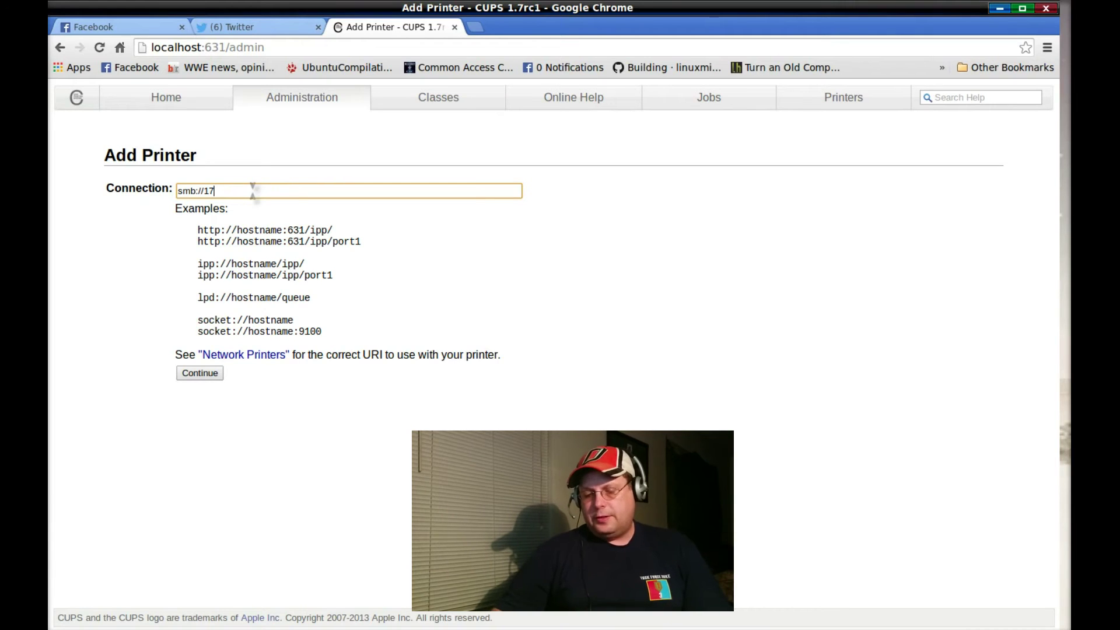
pyautogui.write('2.')
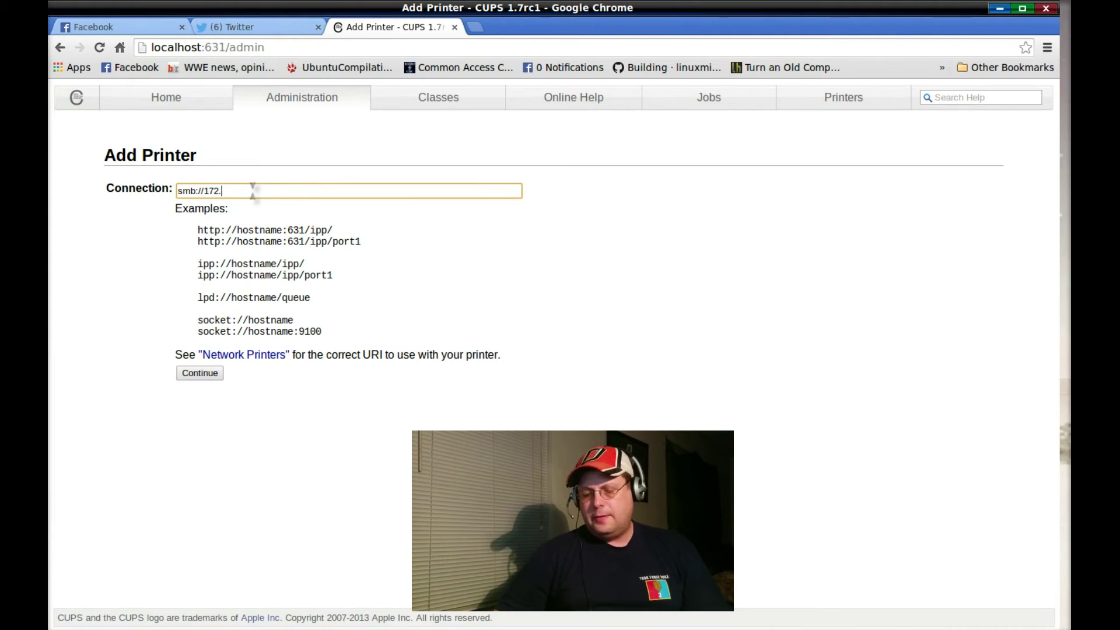
pyautogui.write('2')
pyautogui.press('BackSpace')
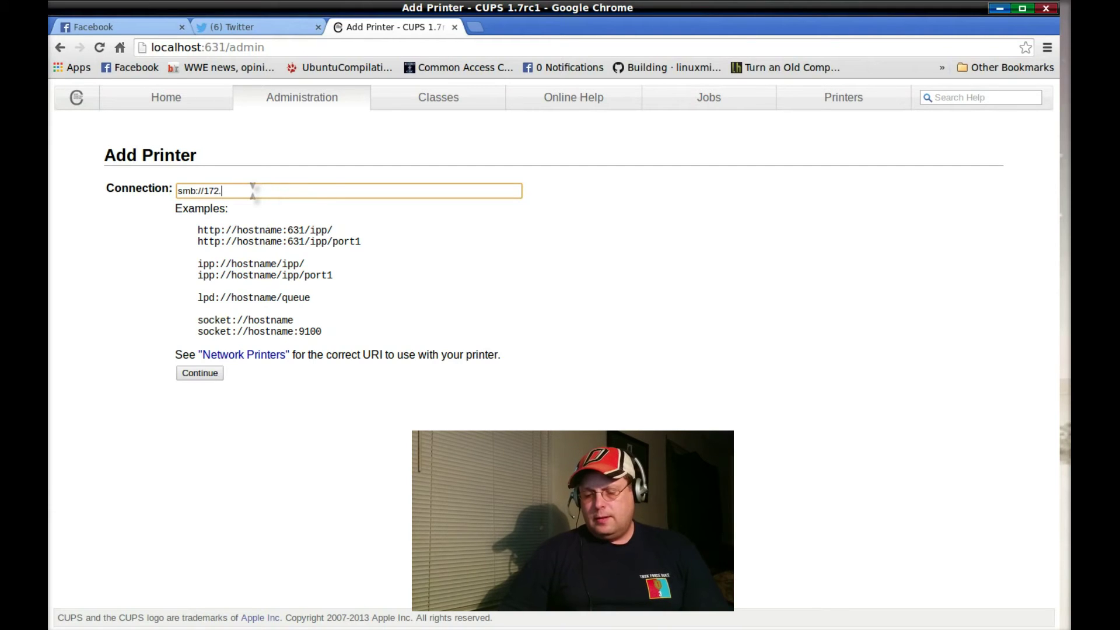
pyautogui.write('31.1.5')
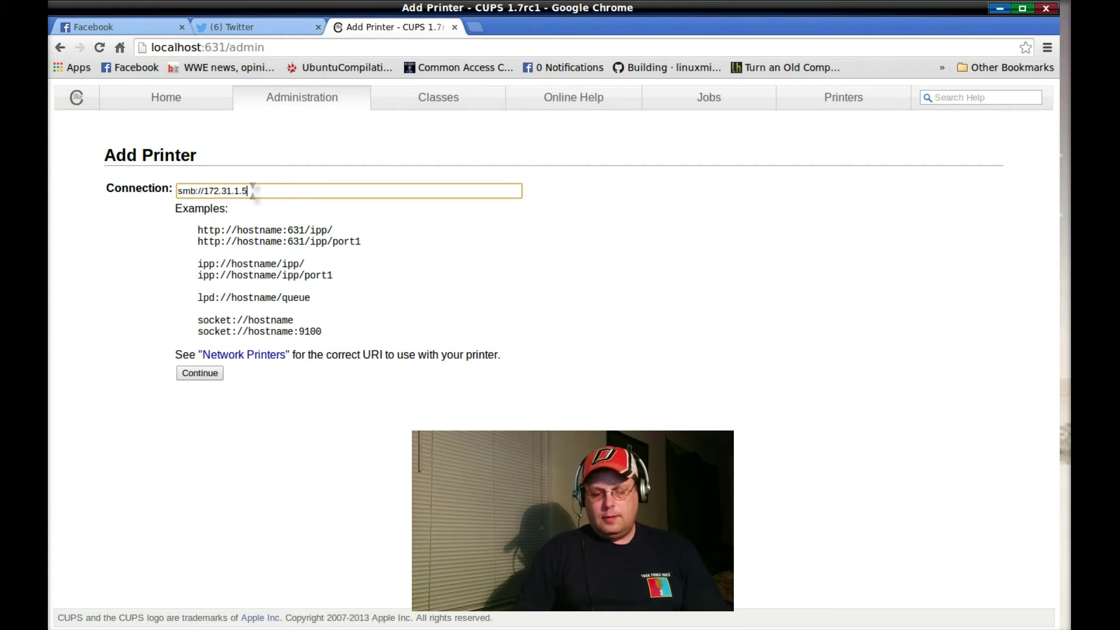
pyautogui.write('/')
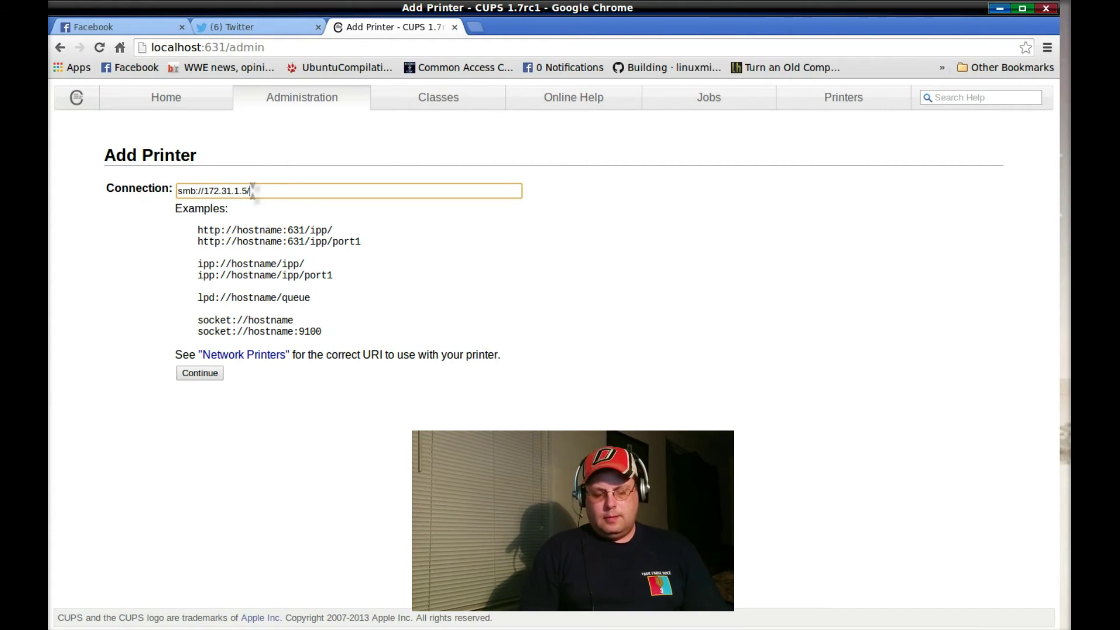
pyautogui.write('De')
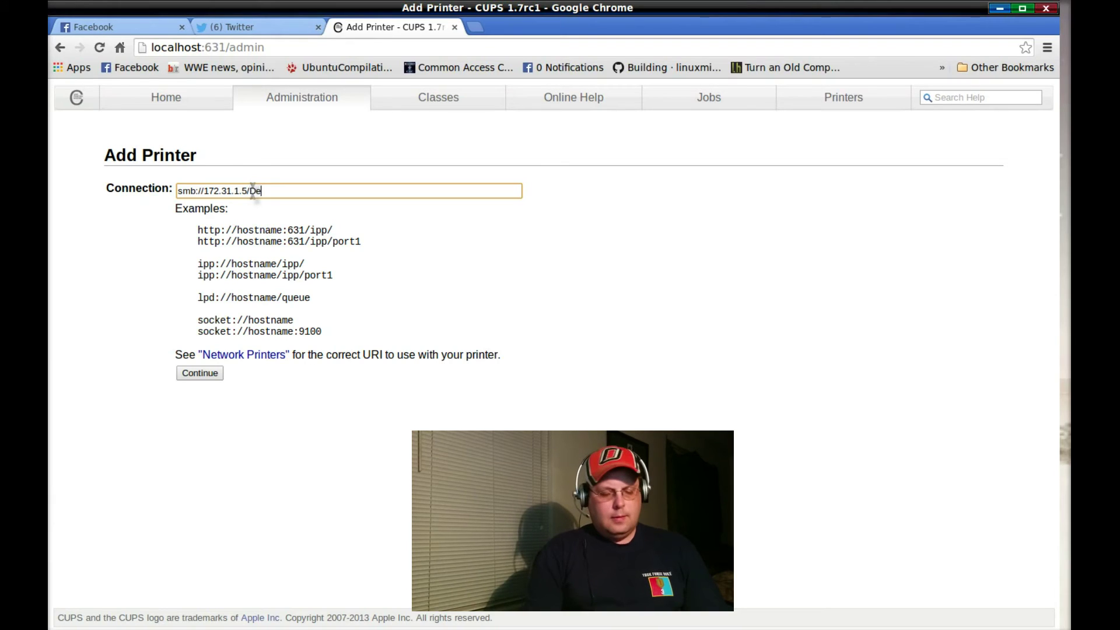
pyautogui.write('skjet')
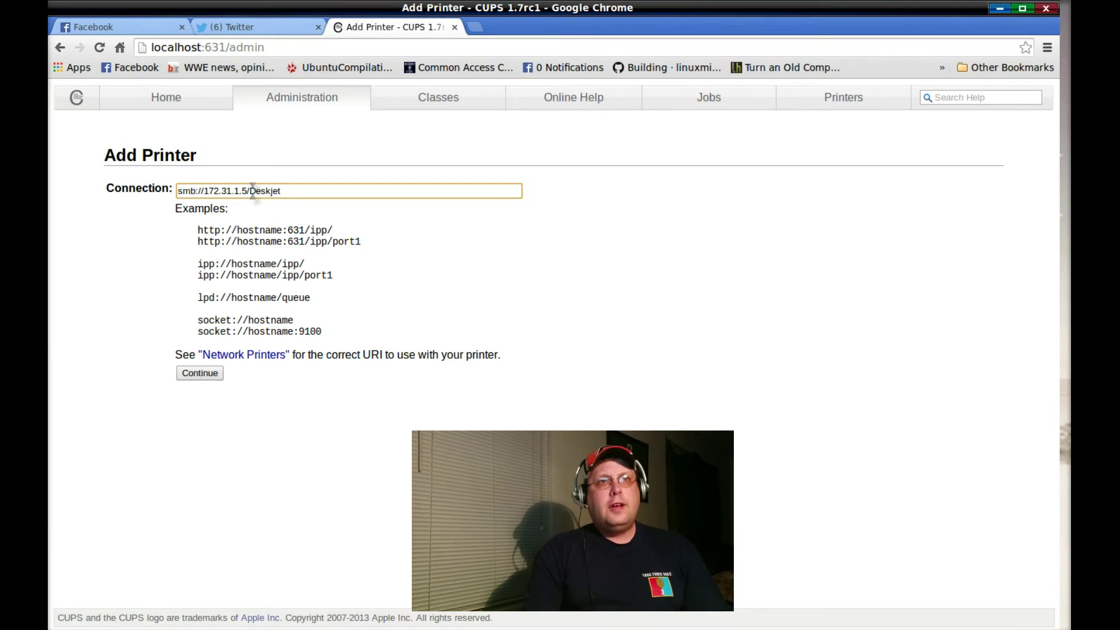
pyautogui.write('_D')
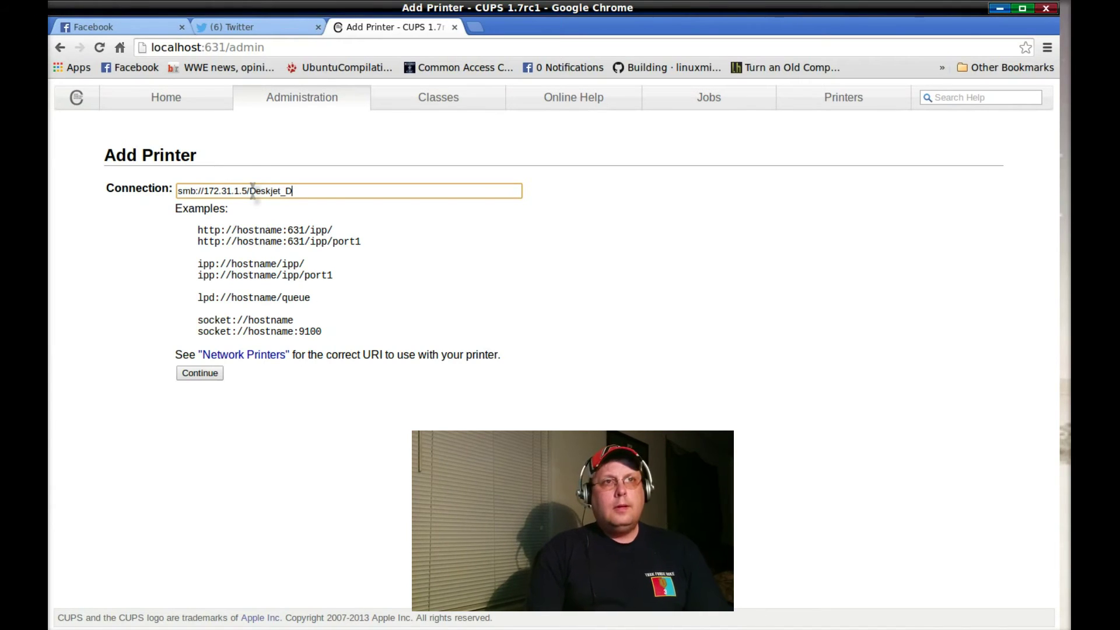
pyautogui.write('1400')
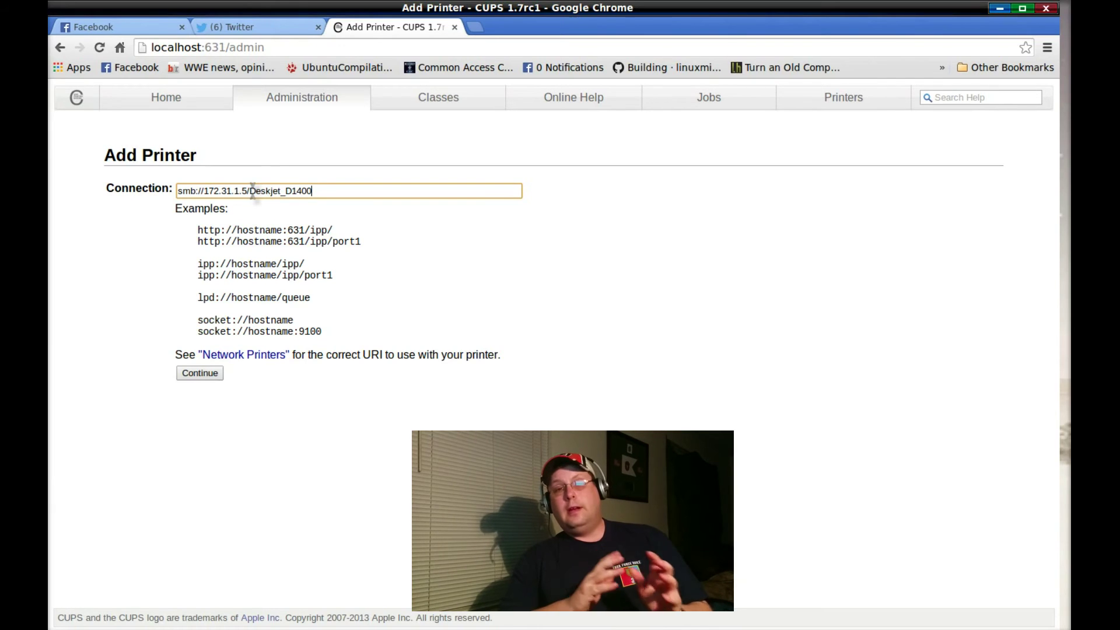
pyautogui.click(253, 191)
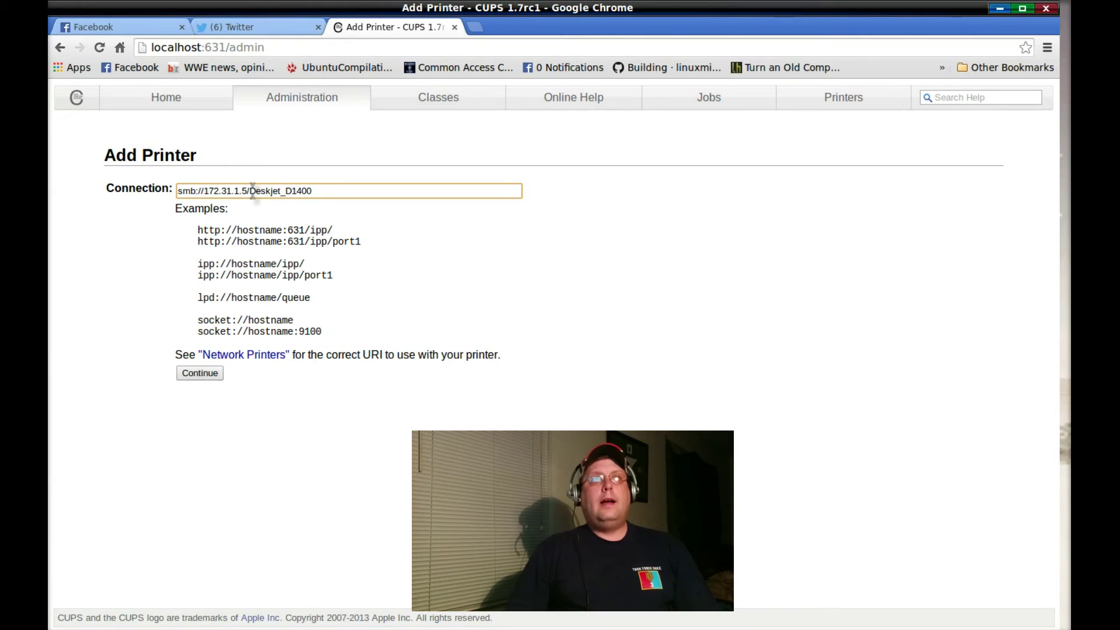
# - Insert the username:password@ placeholder after smb://, then strip it back out of the address
pyautogui.press('Left')
pyautogui.press('Left')
pyautogui.press('Left')
pyautogui.press('Left')
pyautogui.press('Left')
pyautogui.press('Left')
pyautogui.press('Left')
pyautogui.press('Left')
pyautogui.press('Left')
pyautogui.press('Left')
pyautogui.press('Left')
pyautogui.write('use')
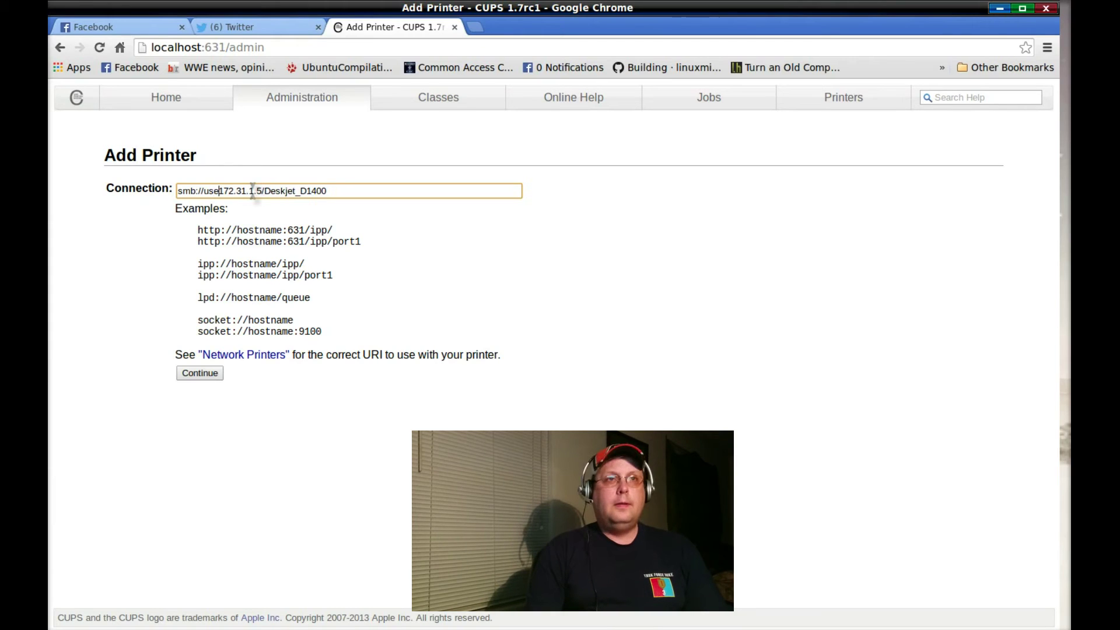
pyautogui.write('rname:')
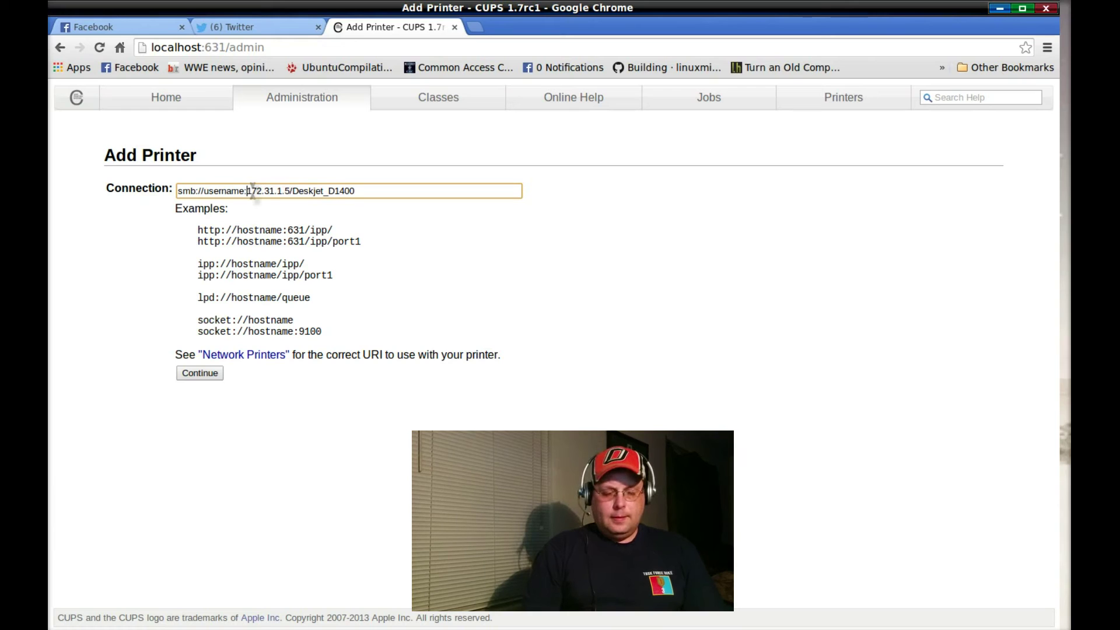
pyautogui.write('password')
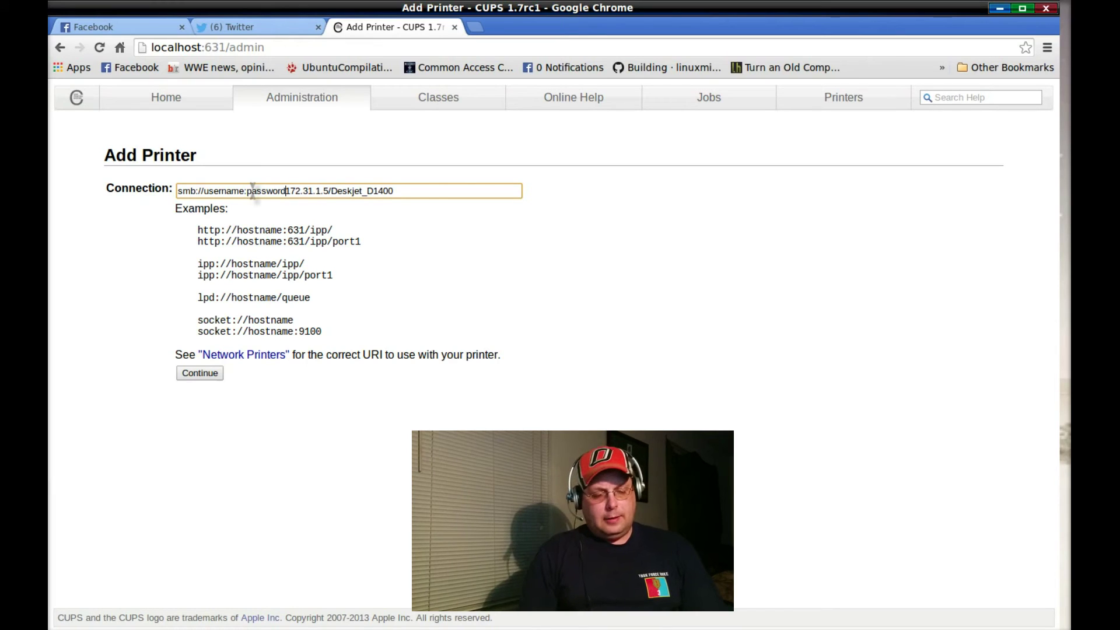
pyautogui.write('@')
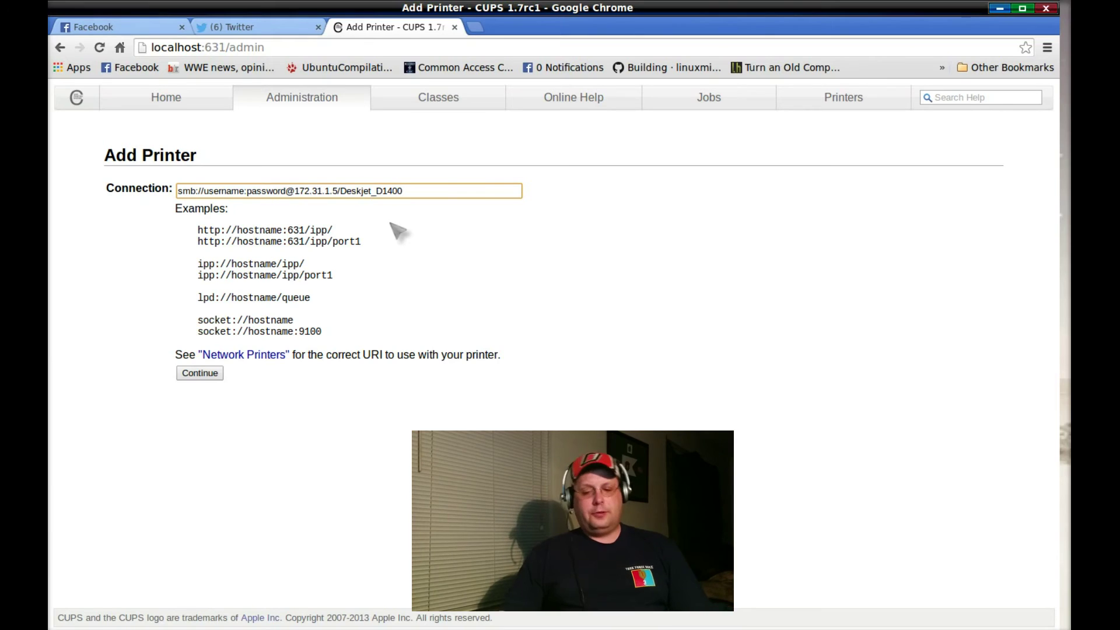
pyautogui.press('BackSpace')
pyautogui.press('BackSpace')
pyautogui.press('BackSpace')
pyautogui.press('BackSpace')
pyautogui.press('BackSpace')
pyautogui.press('BackSpace')
pyautogui.press('BackSpace')
pyautogui.press('BackSpace')
pyautogui.press('BackSpace')
pyautogui.press('BackSpace')
pyautogui.press('BackSpace')
pyautogui.press('BackSpace')
pyautogui.press('BackSpace')
pyautogui.press('BackSpace')
pyautogui.press('BackSpace')
pyautogui.press('BackSpace')
pyautogui.press('BackSpace')
pyautogui.press('BackSpace')
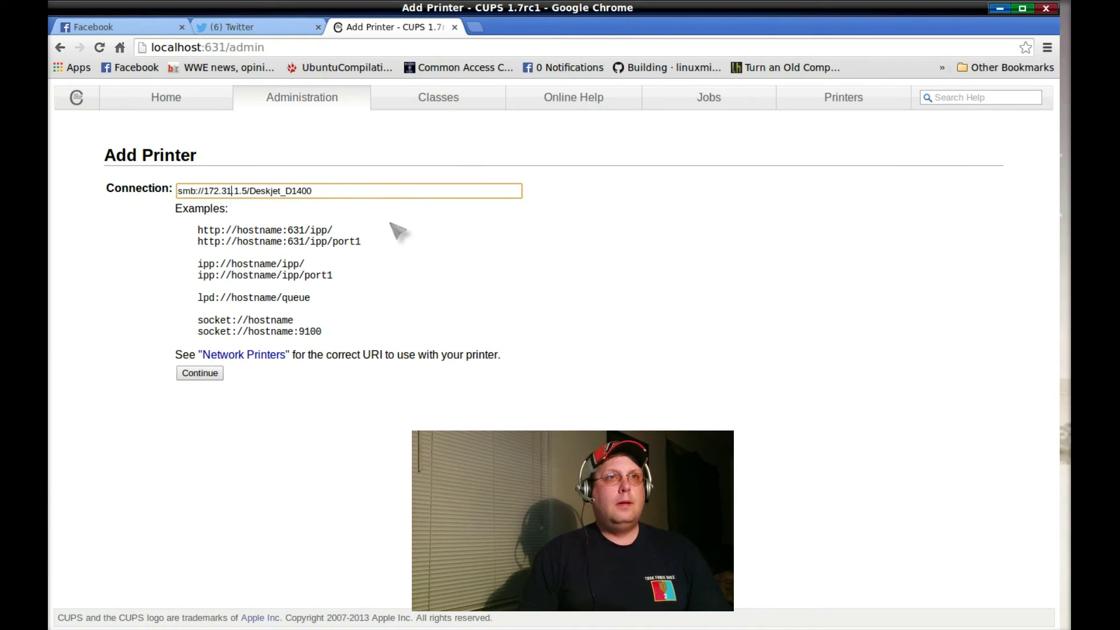
pyautogui.press('Right')
pyautogui.press('Right')
pyautogui.press('Right')
pyautogui.press('Right')
pyautogui.press('Right')
pyautogui.press('Right')
pyautogui.press('Right')
pyautogui.press('Right')
pyautogui.press('Right')
pyautogui.press('Right')
pyautogui.press('Right')
pyautogui.press('Right')
pyautogui.press('Right')
pyautogui.press('Right')
pyautogui.press('Right')
pyautogui.press('Right')
pyautogui.press('Right')
pyautogui.press('Right')
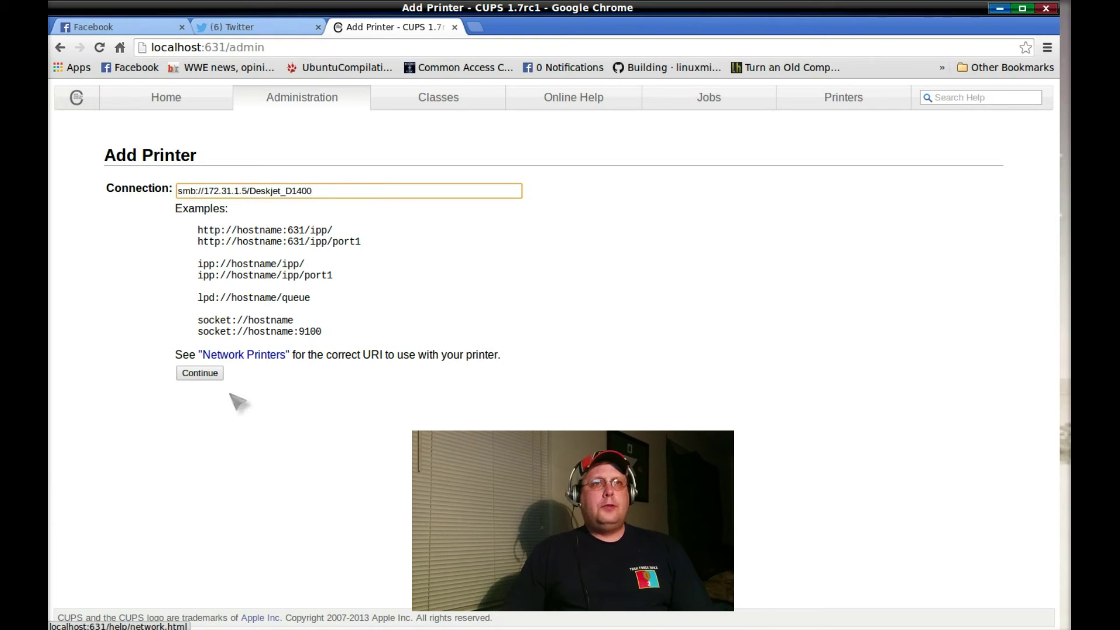
# - Submit the address, then name the printer Deskjet_D1400 with description 'HP Deskjet D1420', unshared
pyautogui.click(214, 377)
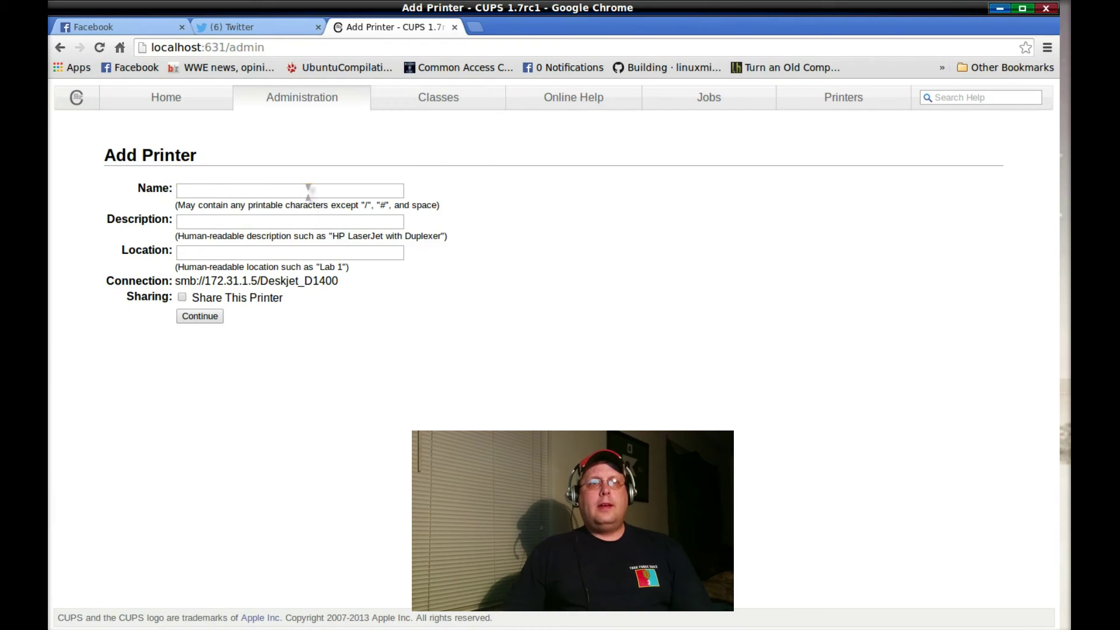
pyautogui.click(308, 191)
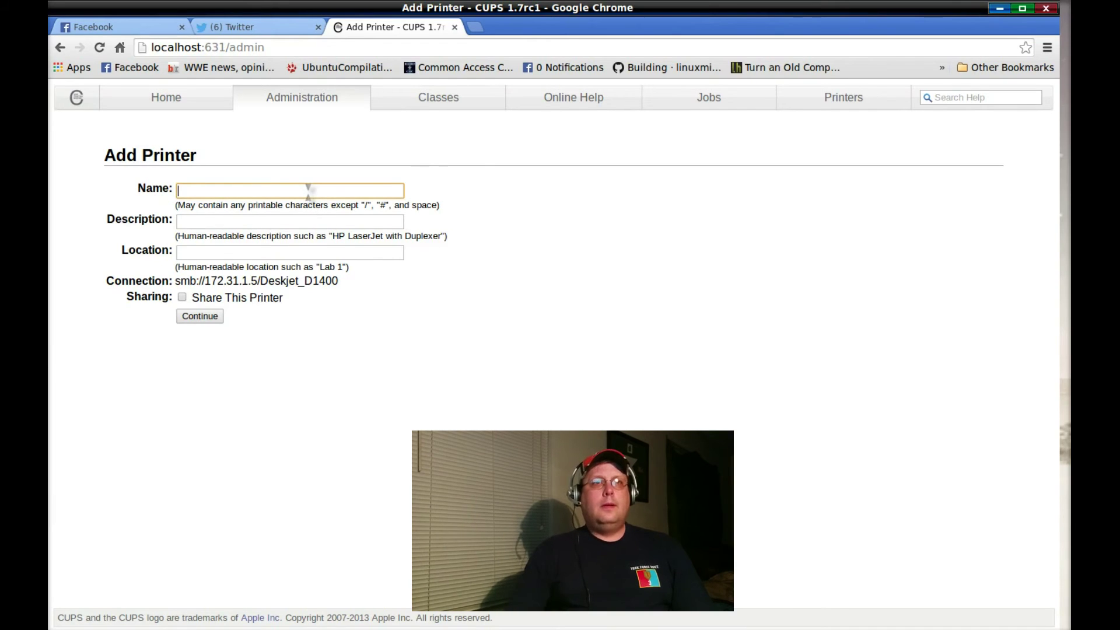
pyautogui.write('Des')
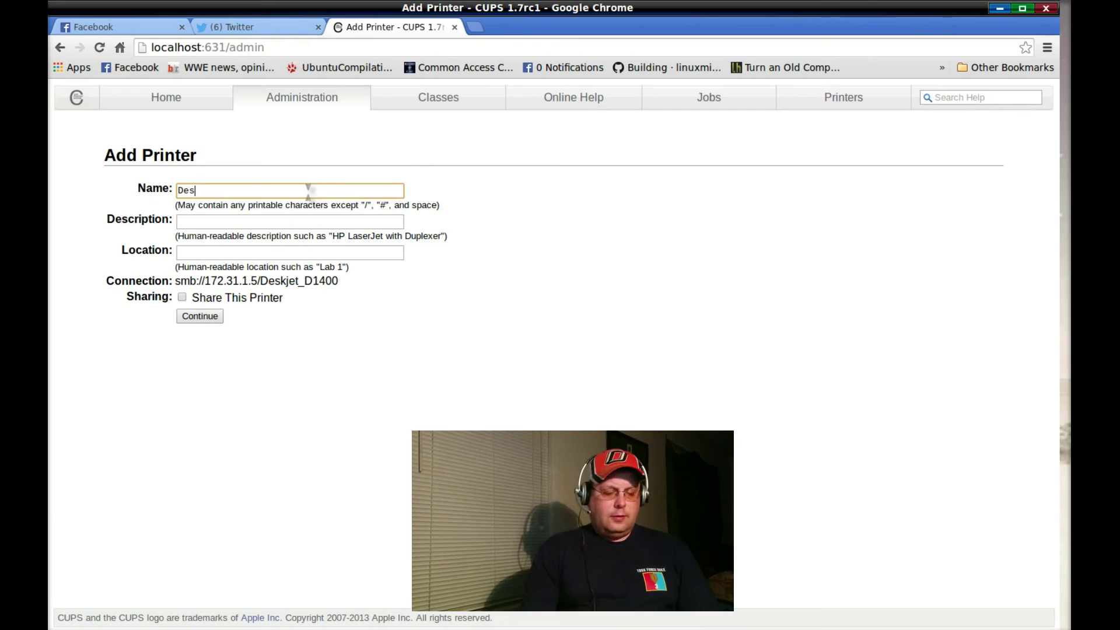
pyautogui.write('kjet')
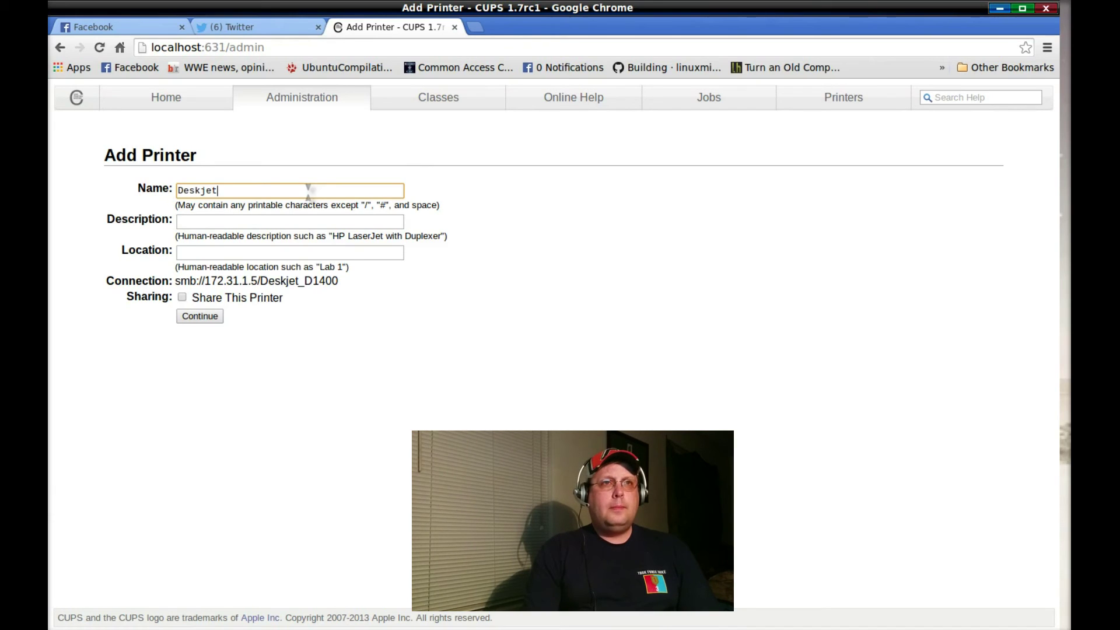
pyautogui.write('_')
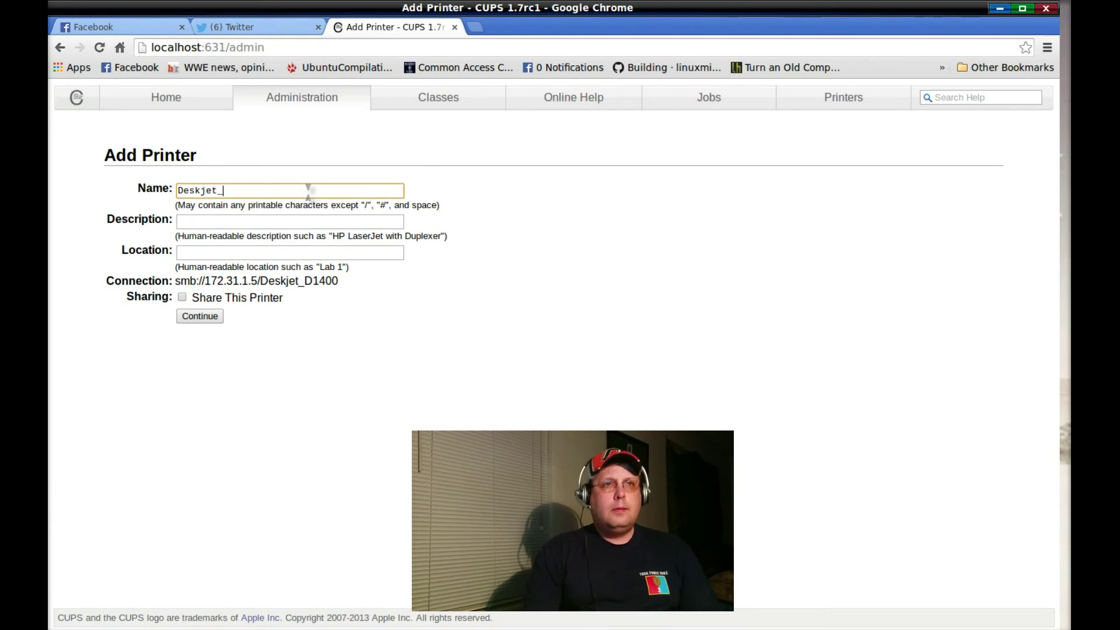
pyautogui.write('D14')
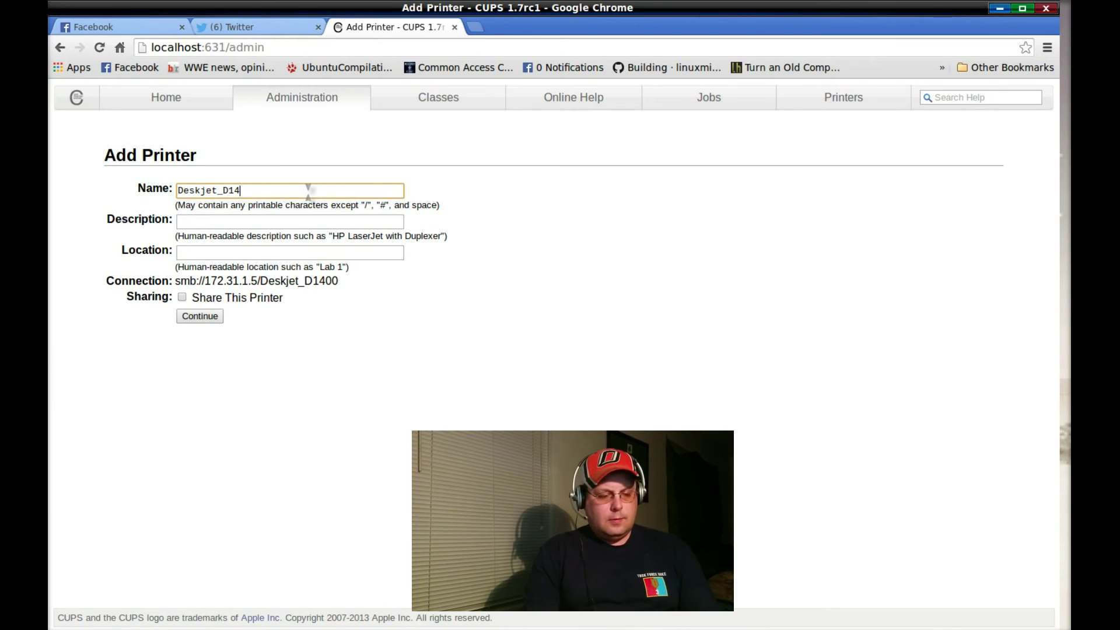
pyautogui.write('00')
pyautogui.click(304, 221)
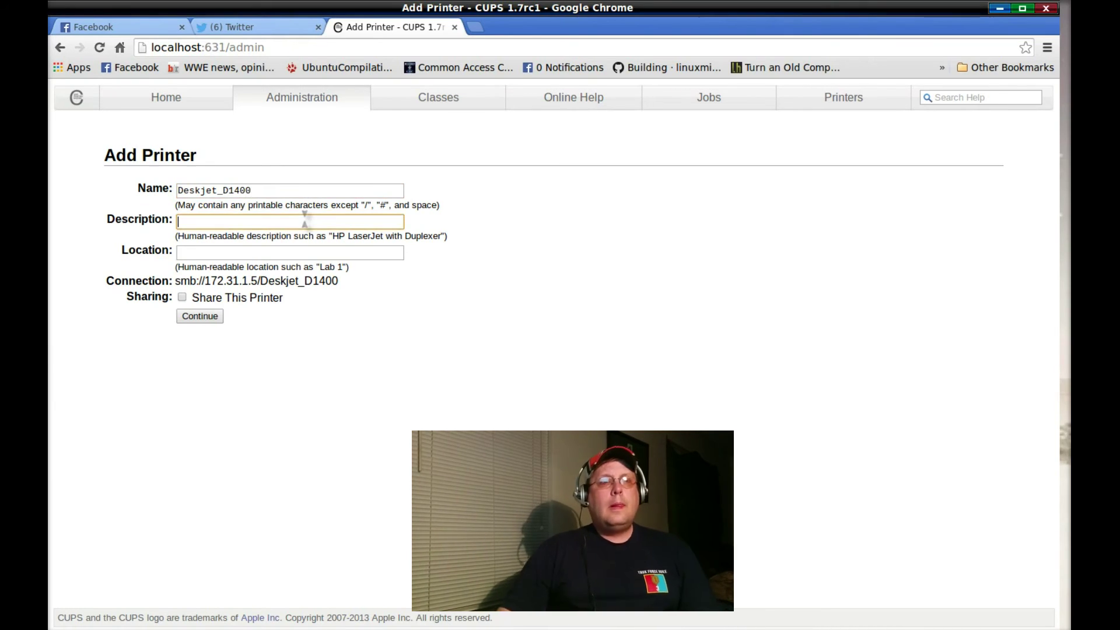
pyautogui.write('H')
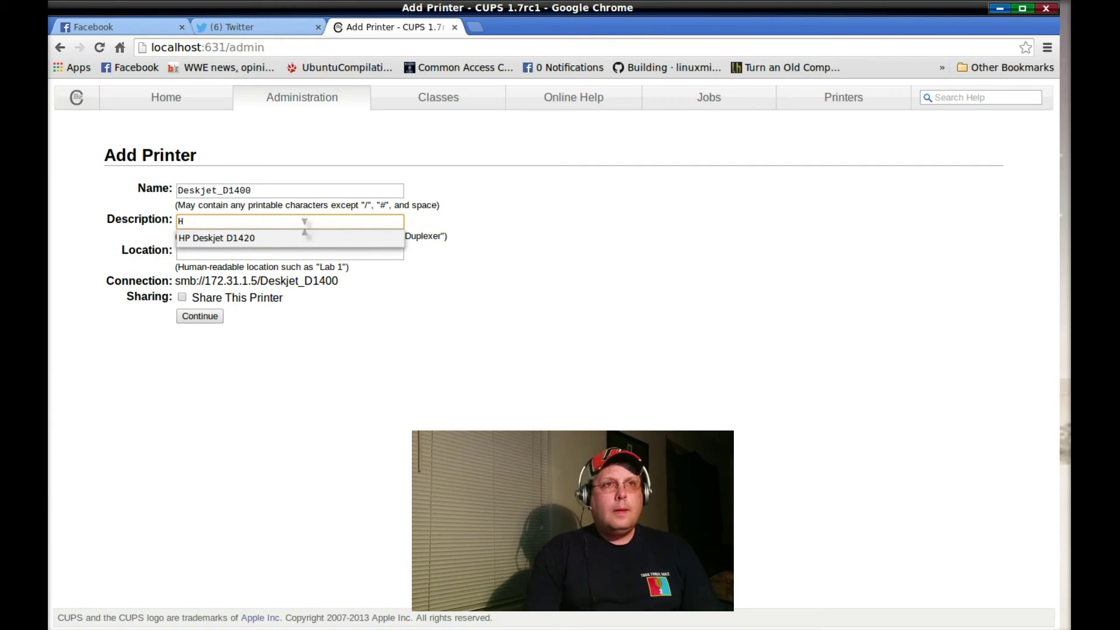
pyautogui.click(306, 238)
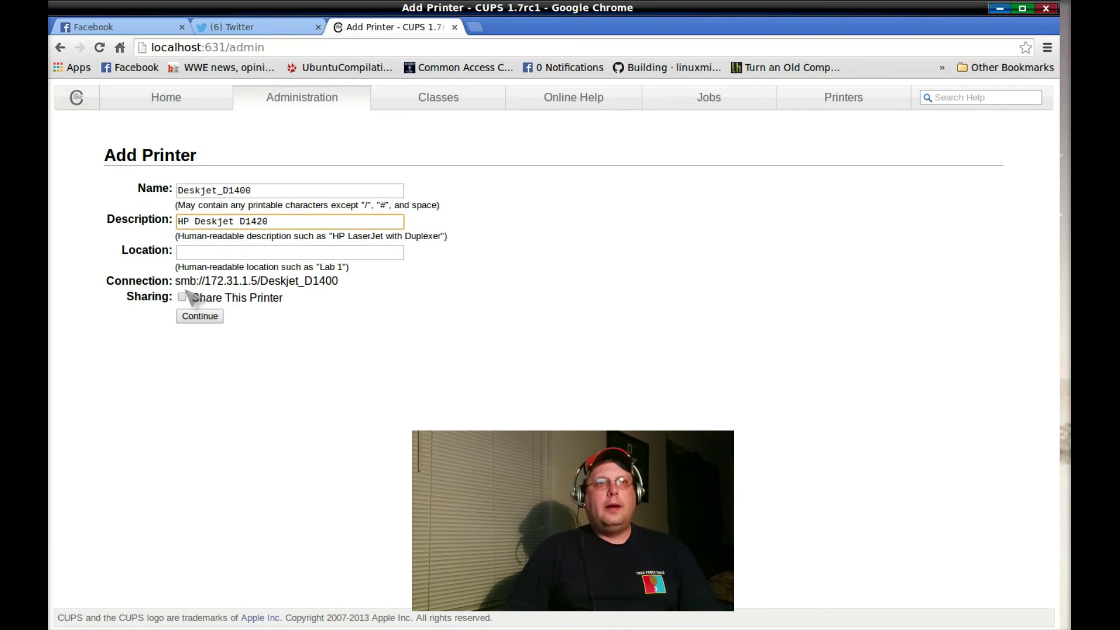
pyautogui.click(214, 318)
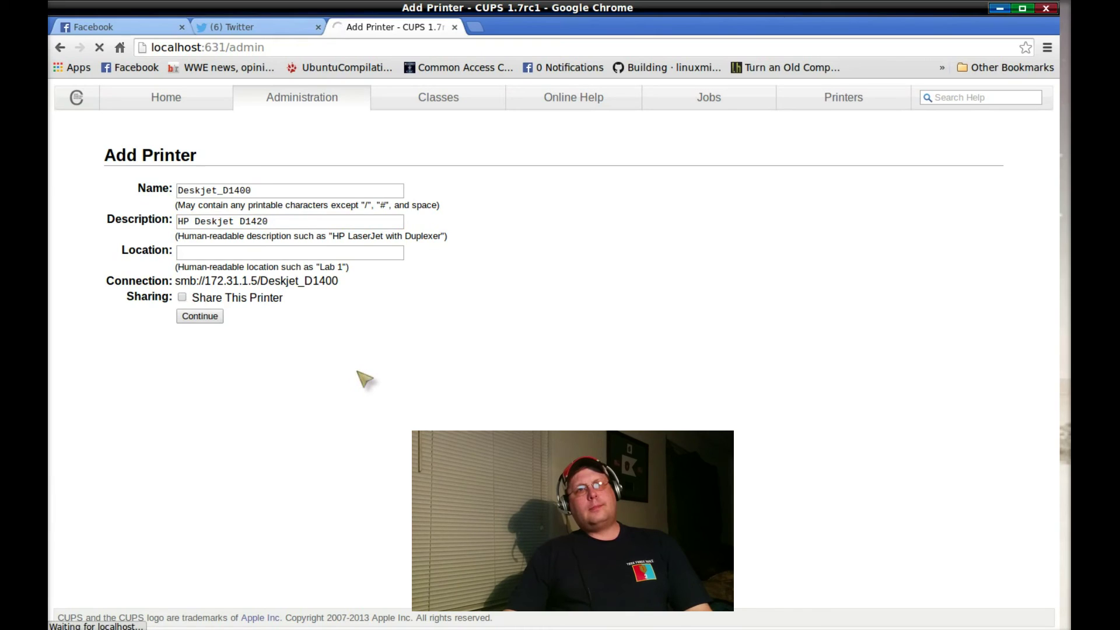
# - Choose HP as the printer make to load the HP model list
pyautogui.moveTo(327, 286); pyautogui.dragTo(328, 312)
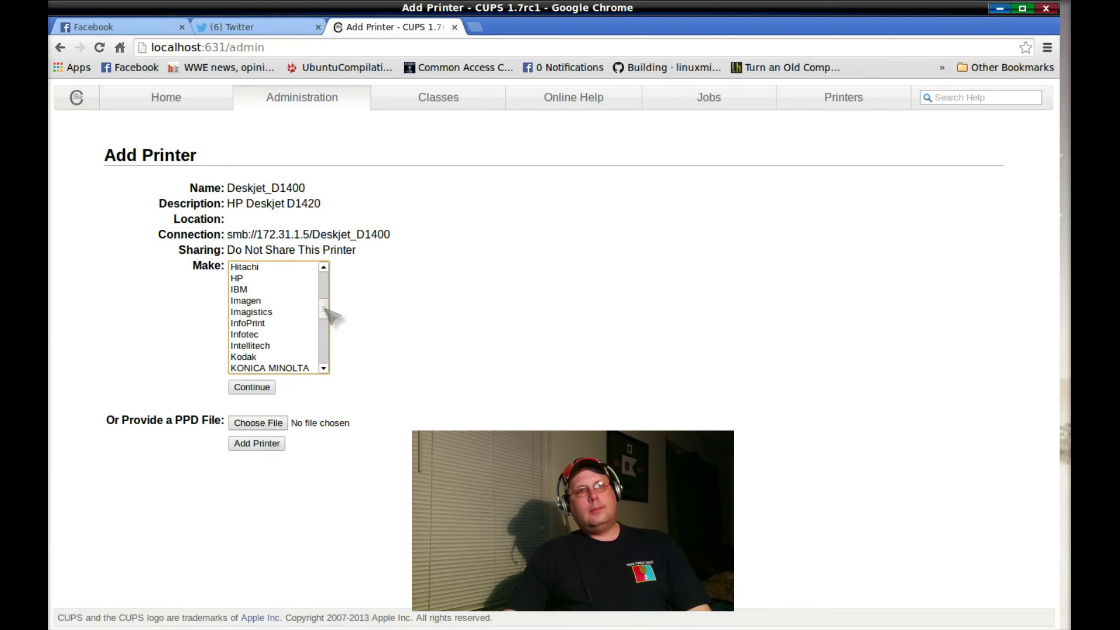
pyautogui.click(250, 279)
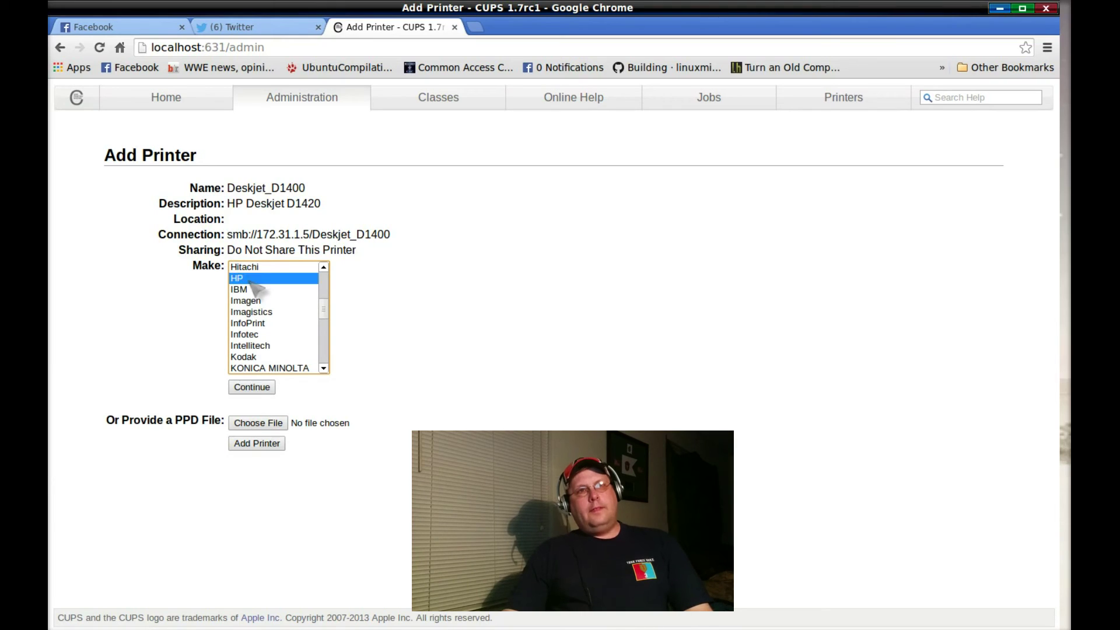
pyautogui.click(261, 390)
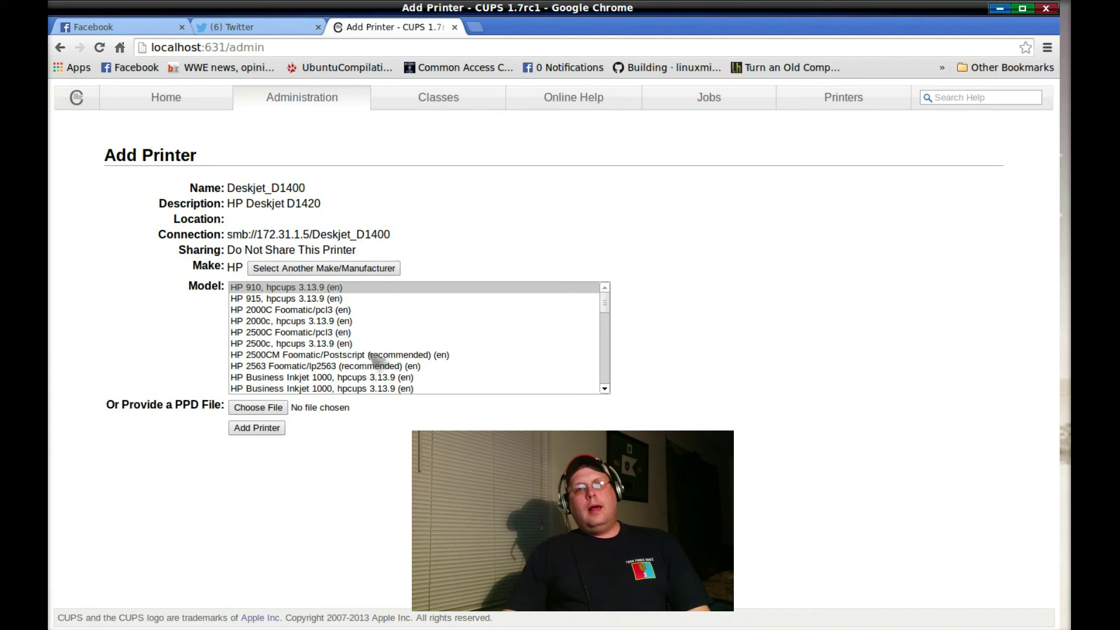
# - Select the 'HP Deskjet d1400 Series, hpcups 3.13.9 (en)' driver and add the printer
pyautogui.click(605, 300)
pyautogui.moveTo(606, 303); pyautogui.dragTo(608, 345)
pyautogui.scroll(-3, 487, 352)
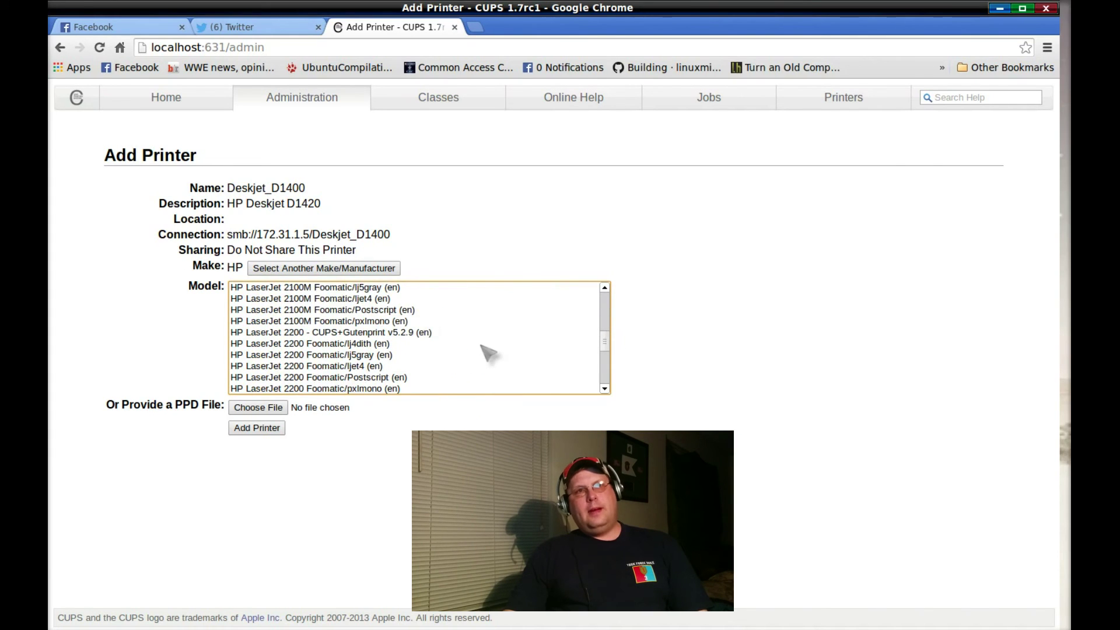
pyautogui.scroll(-3, 488, 352)
pyautogui.scroll(-6, 488, 352)
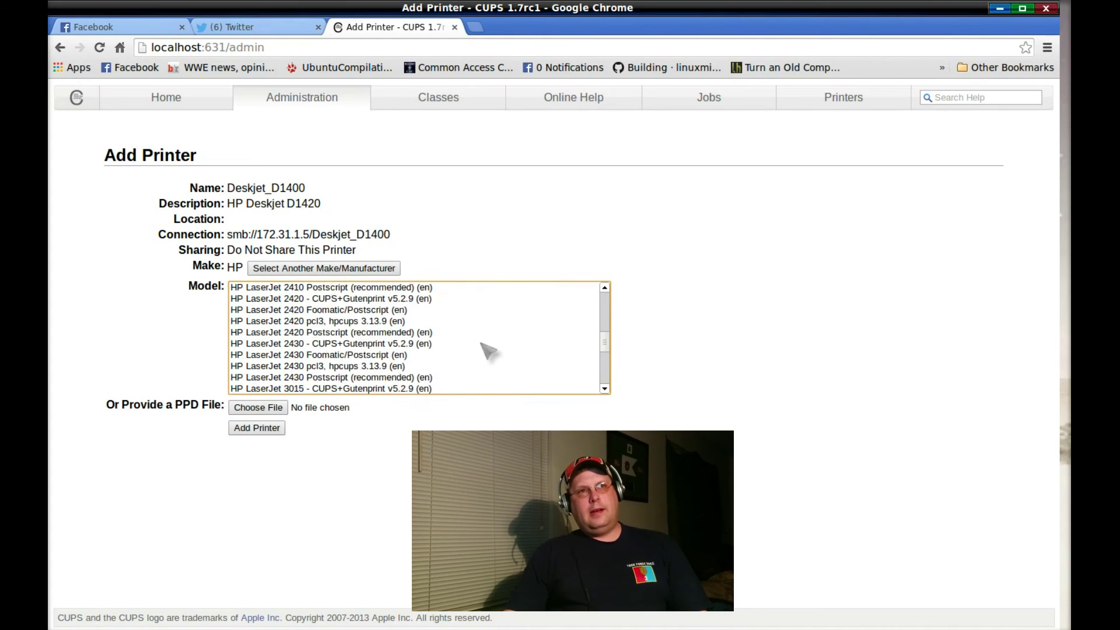
pyautogui.scroll(-6, 487, 350)
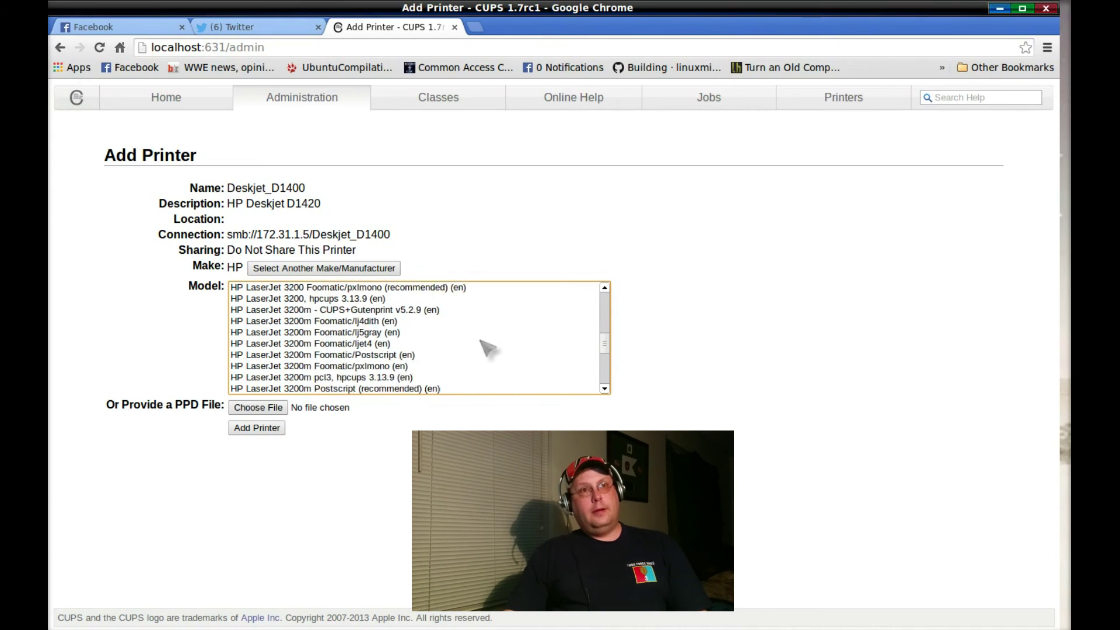
pyautogui.scroll(8, 487, 348)
pyautogui.scroll(-4, 487, 347)
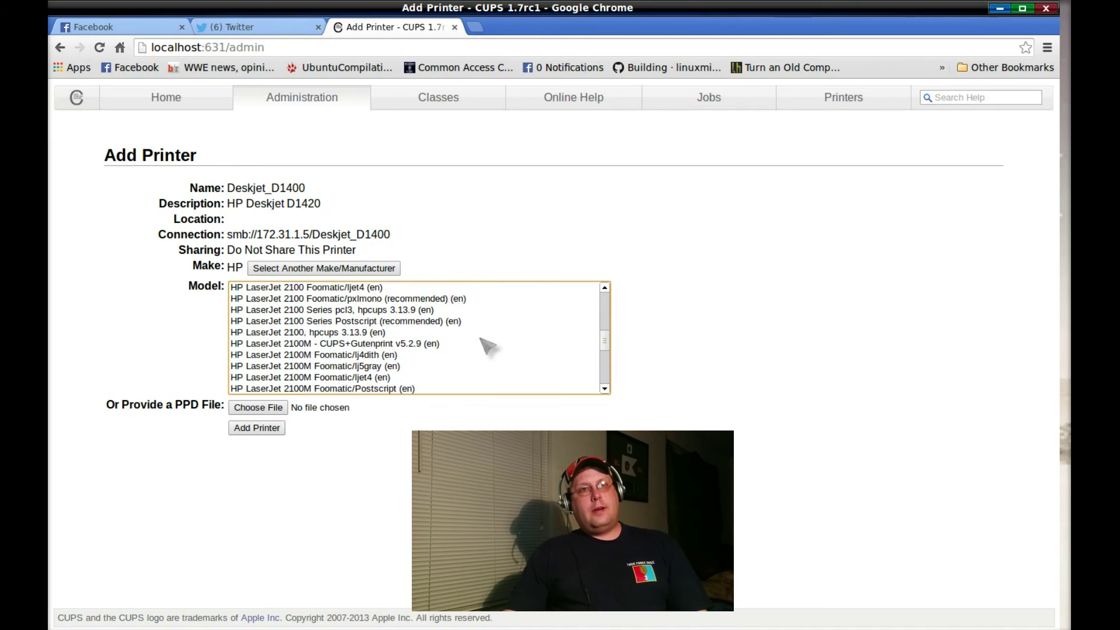
pyautogui.scroll(15, 488, 347)
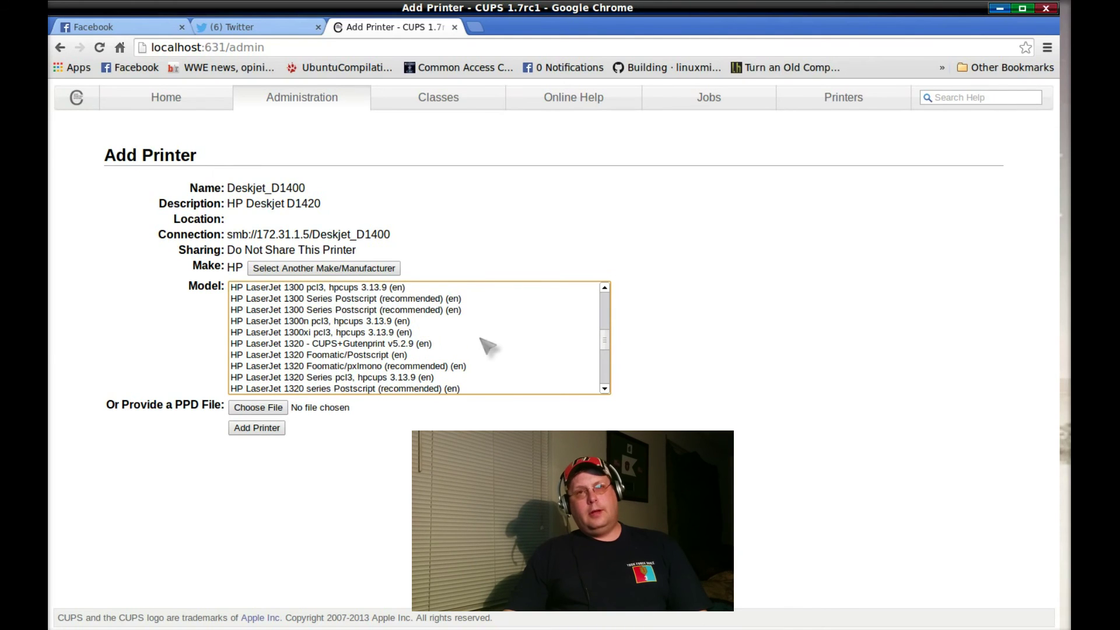
pyautogui.scroll(-4, 487, 347)
pyautogui.scroll(-2, 487, 347)
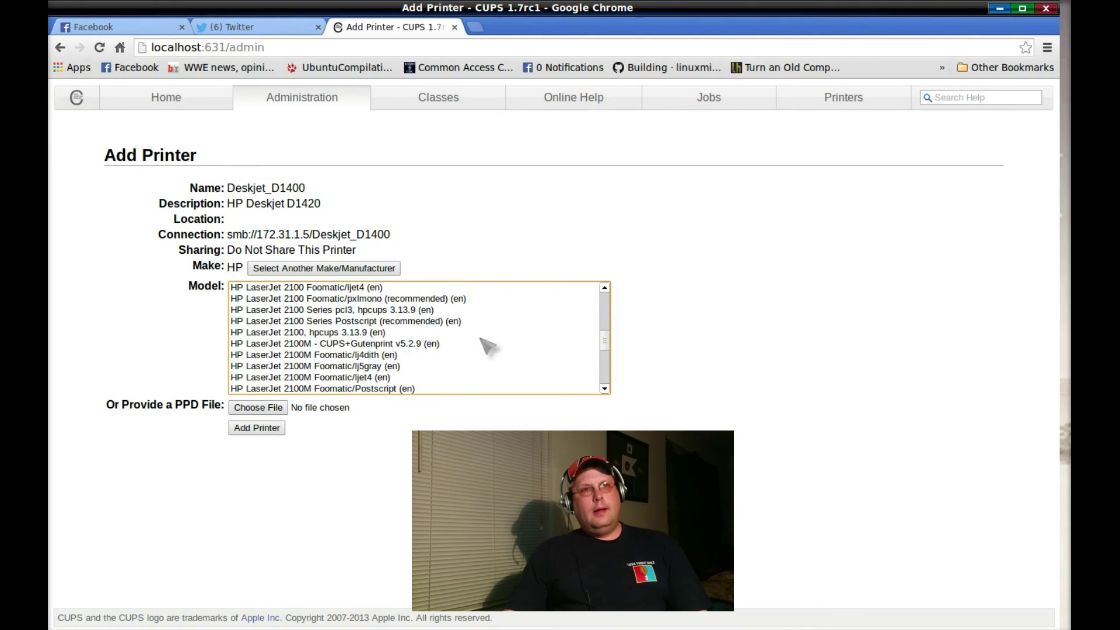
pyautogui.scroll(3, 487, 347)
pyautogui.scroll(-2, 487, 348)
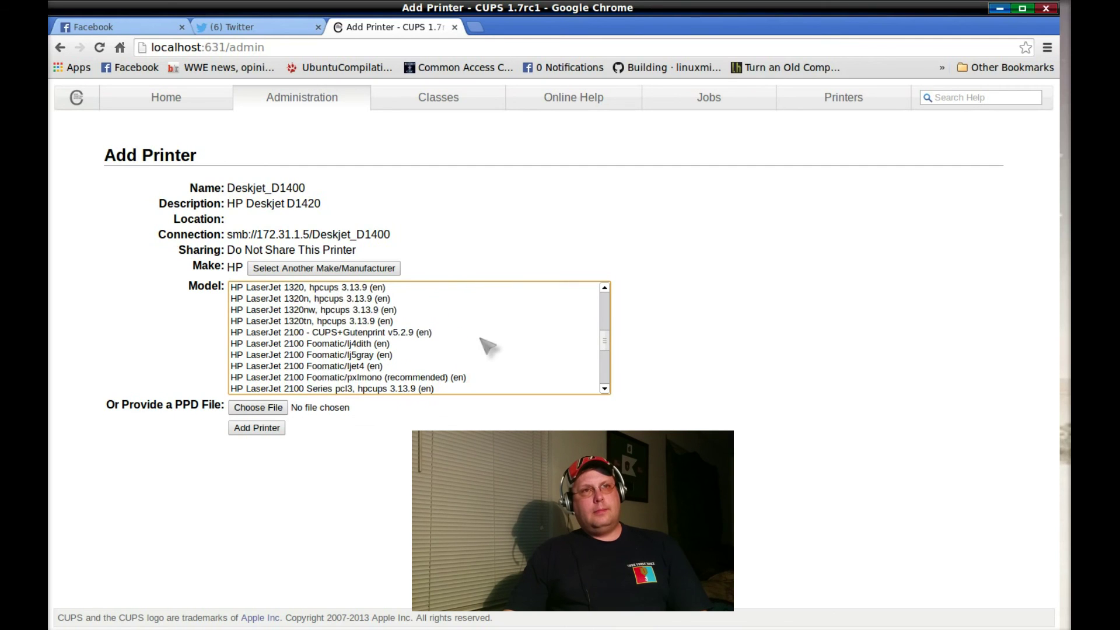
pyautogui.scroll(10, 487, 347)
pyautogui.scroll(15, 488, 347)
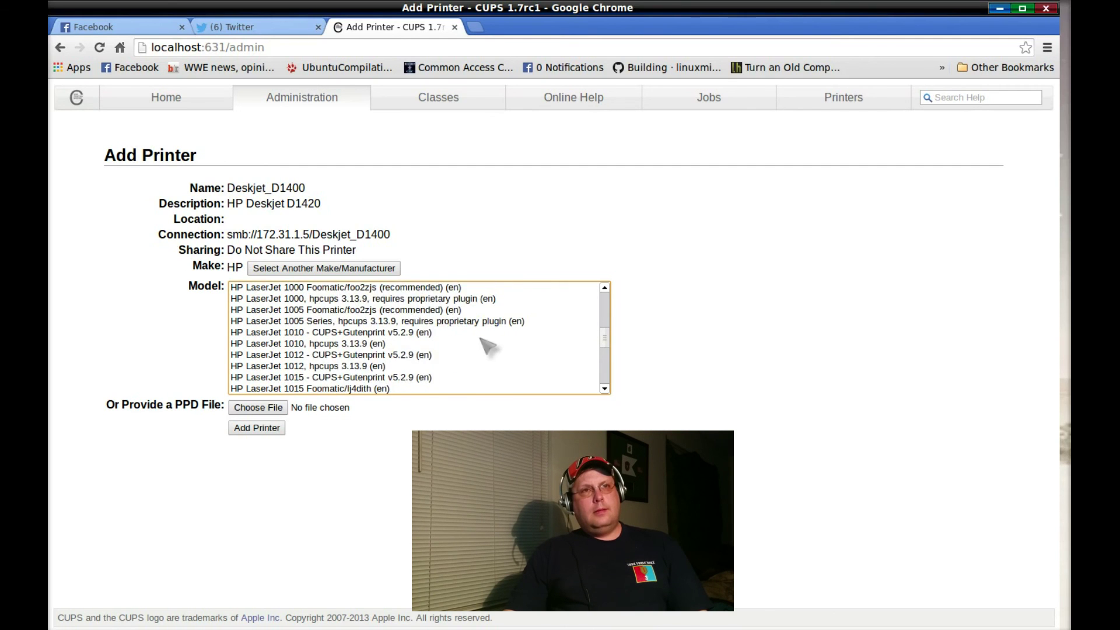
pyautogui.scroll(10, 487, 347)
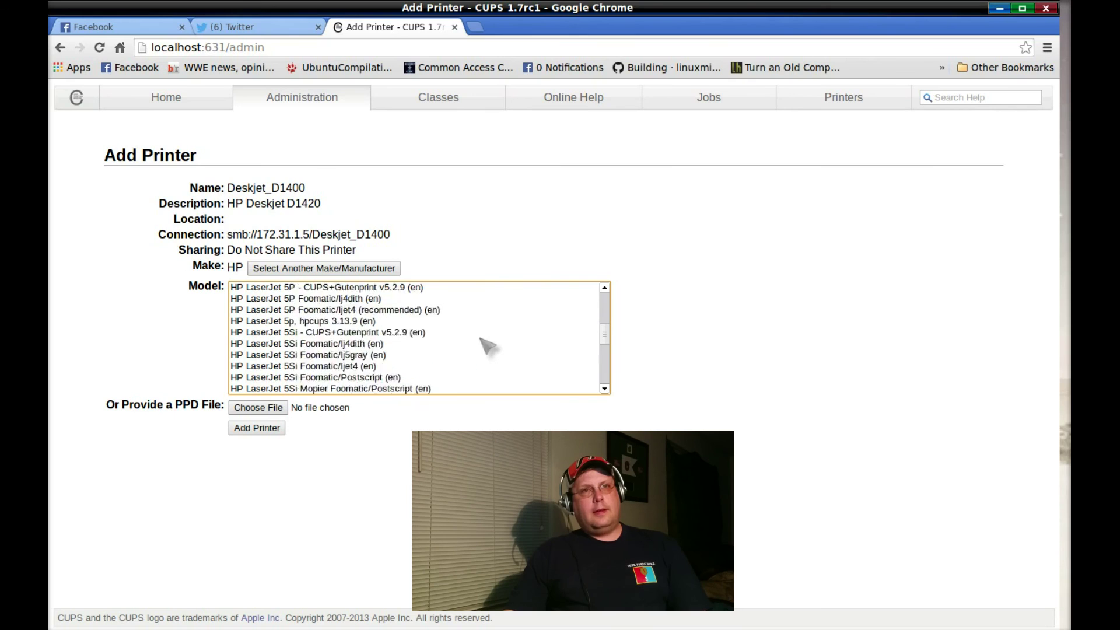
pyautogui.scroll(10, 487, 347)
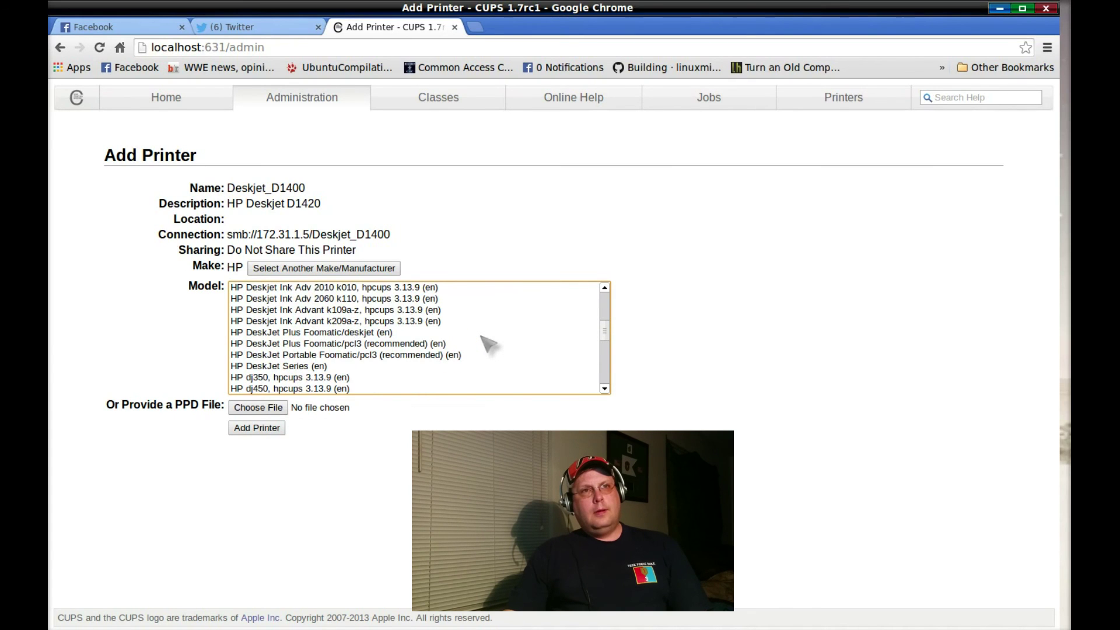
pyautogui.scroll(10, 488, 344)
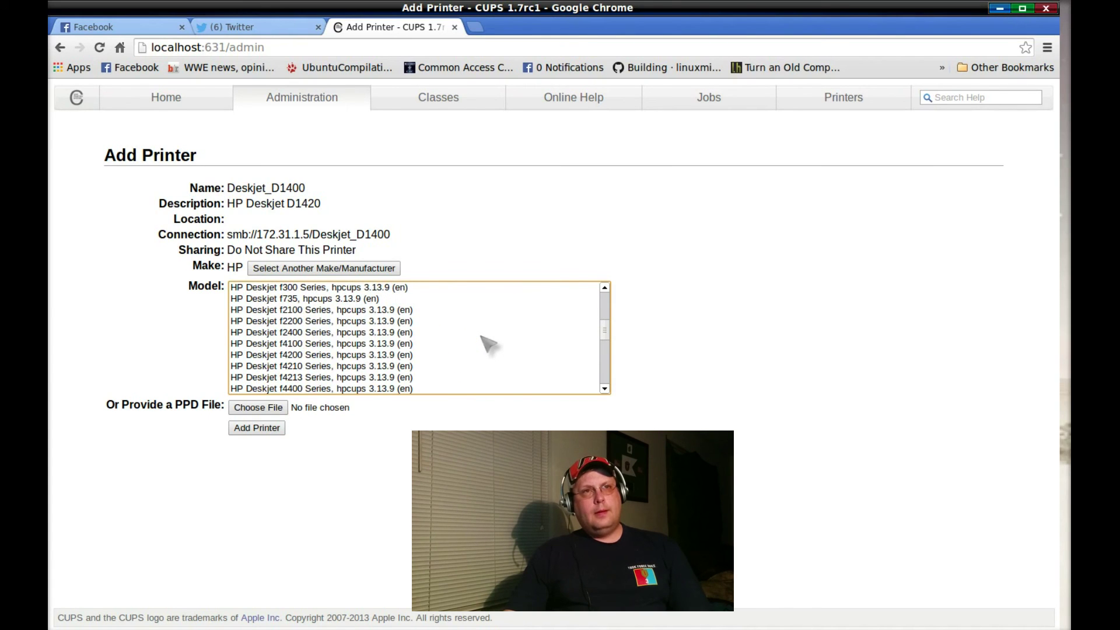
pyautogui.scroll(10, 487, 344)
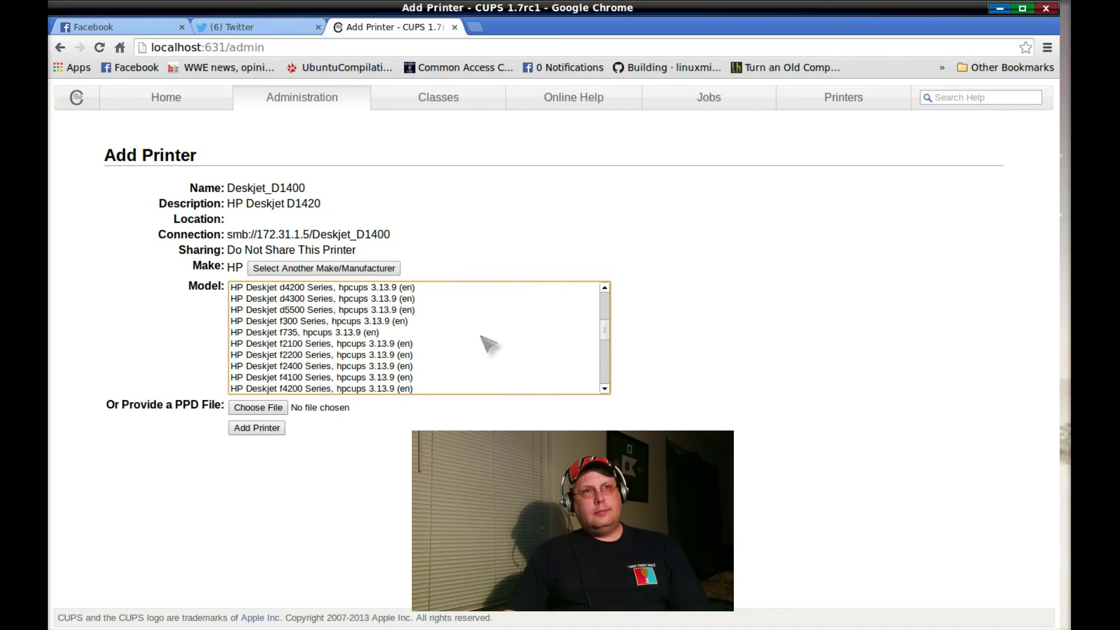
pyautogui.scroll(1, 487, 344)
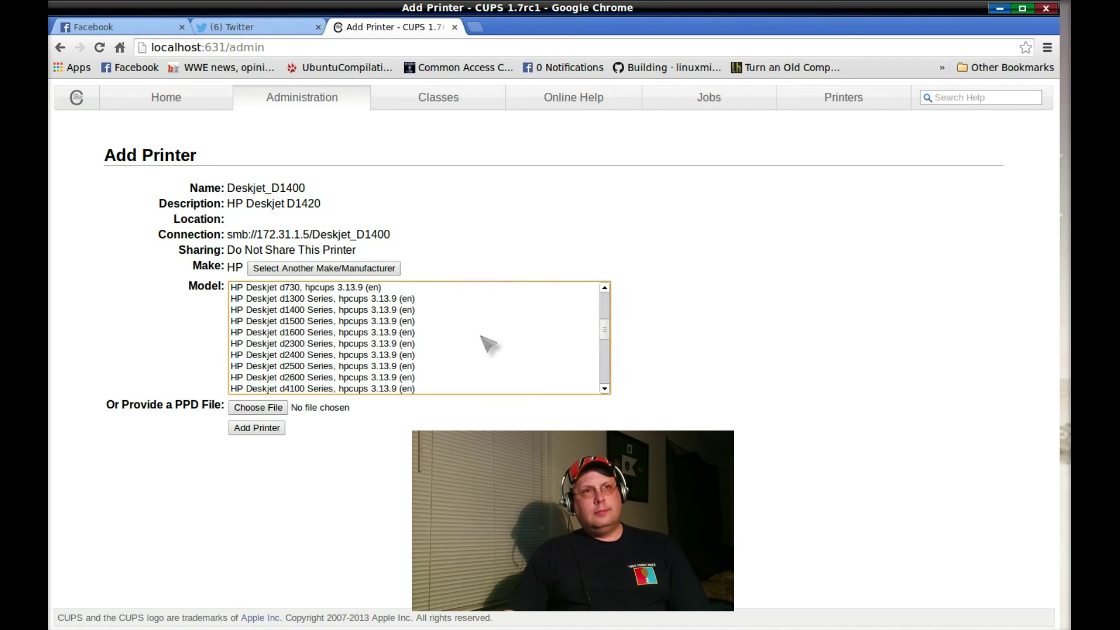
pyautogui.click(387, 311)
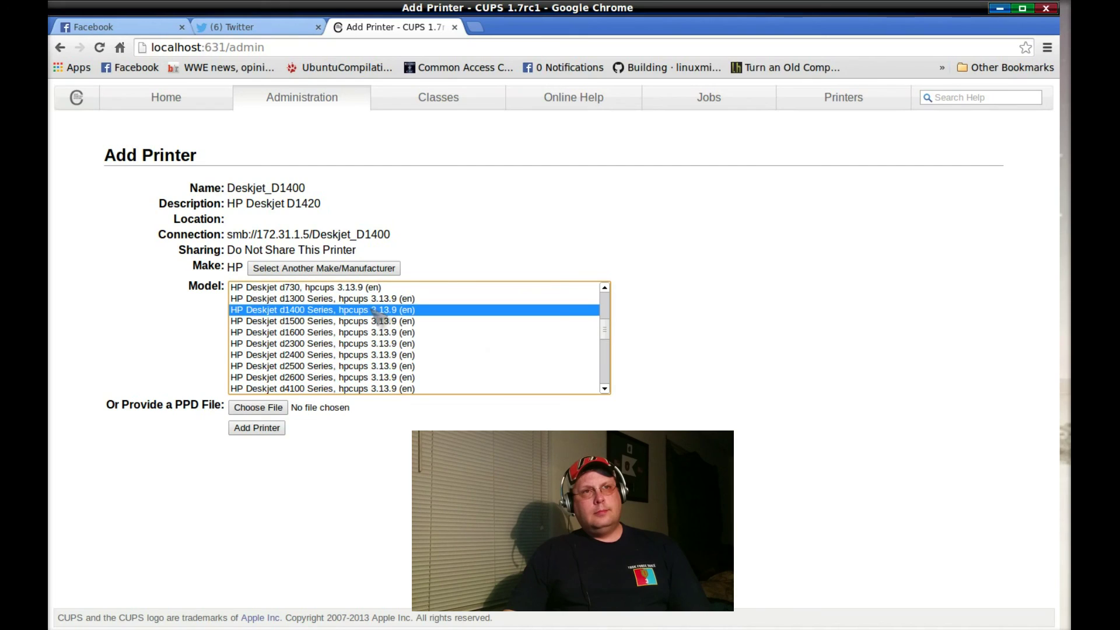
pyautogui.click(258, 429)
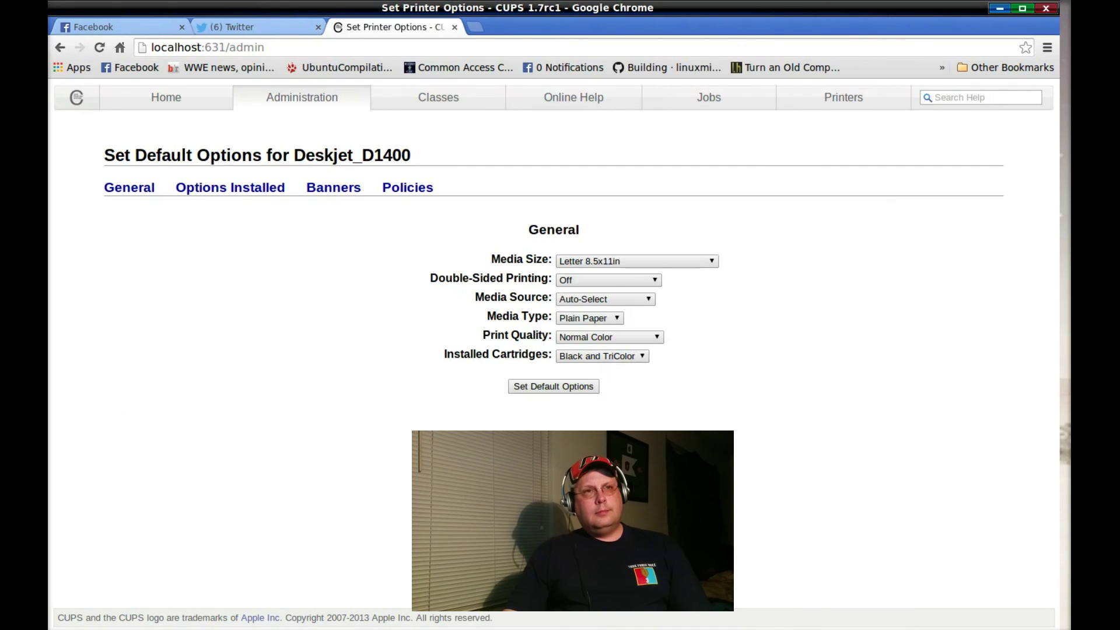
# - Save Deskjet_D1400's default options so its page shows Idle, Accepting Jobs, Not Shared
pyautogui.click(532, 388)
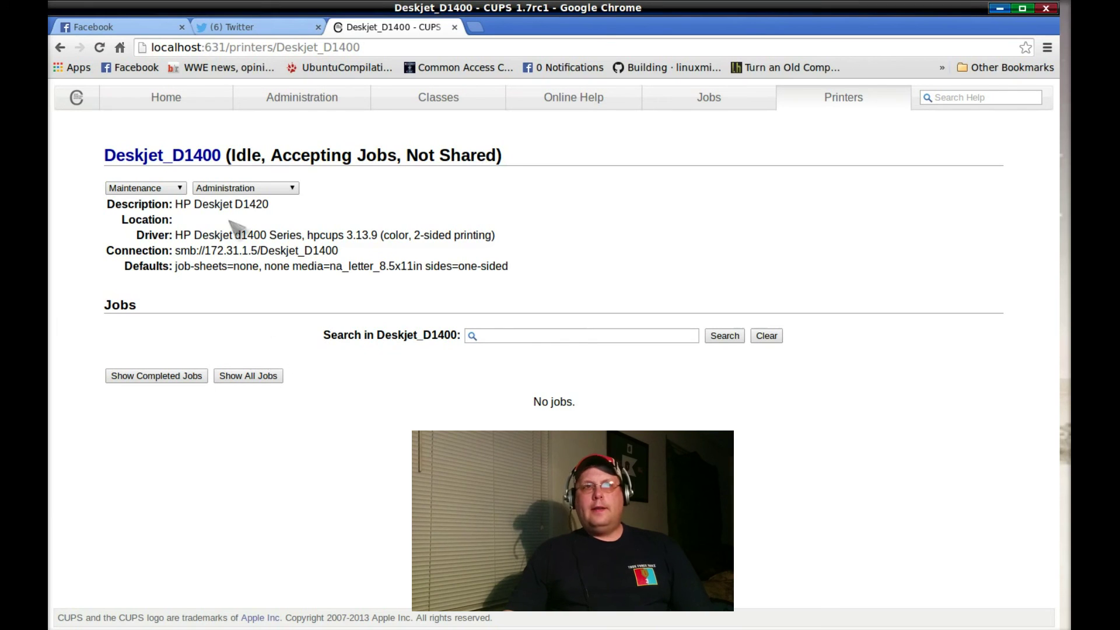
pyautogui.click(180, 188)
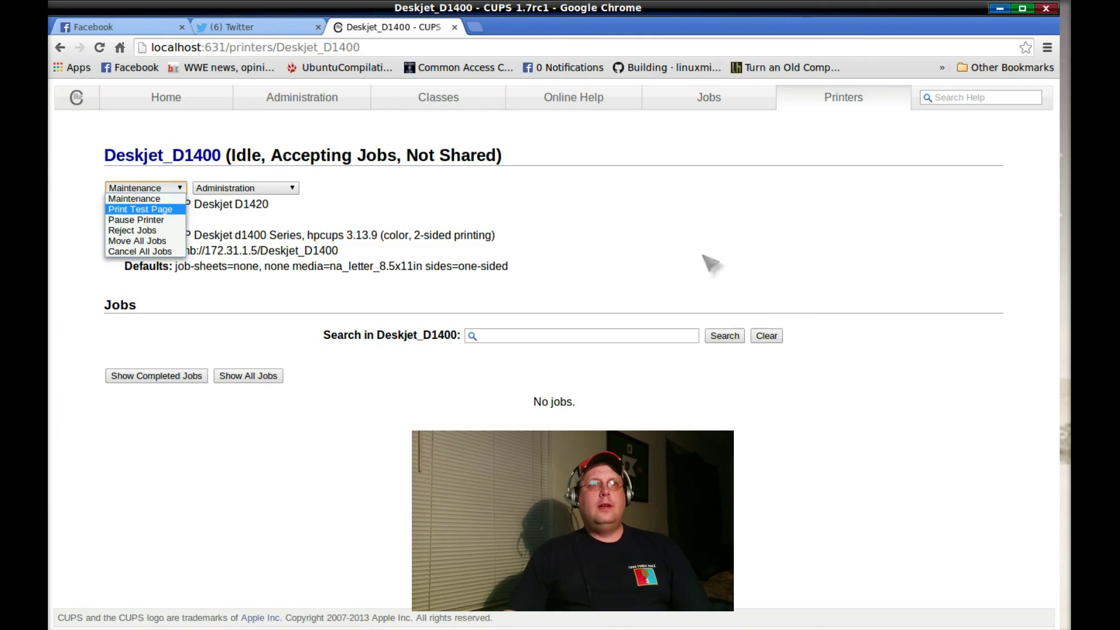
pyautogui.click(736, 250)
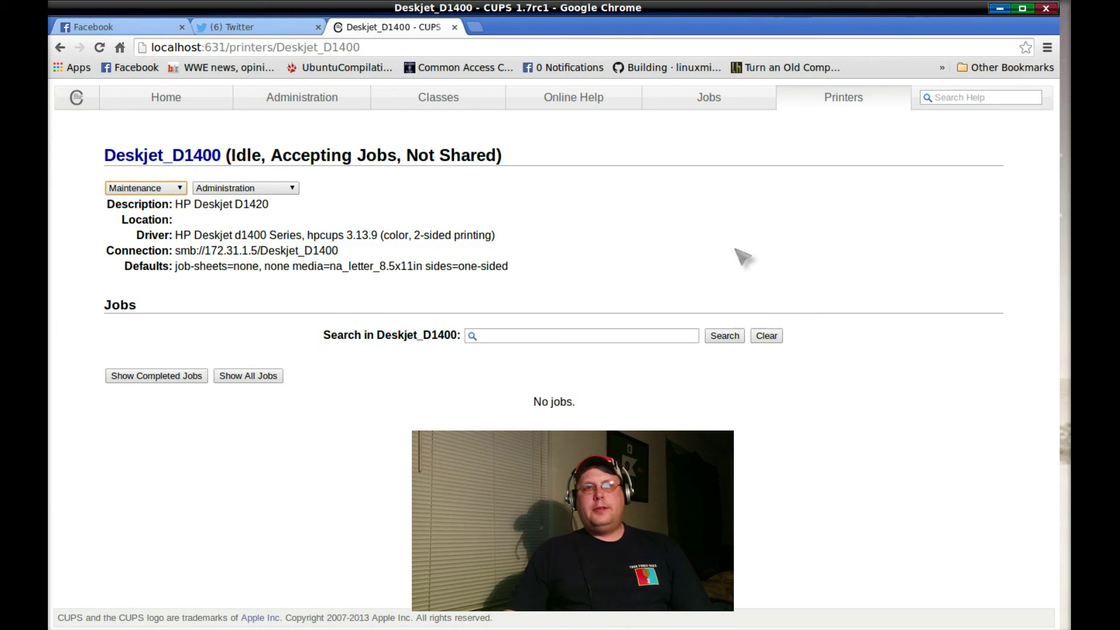